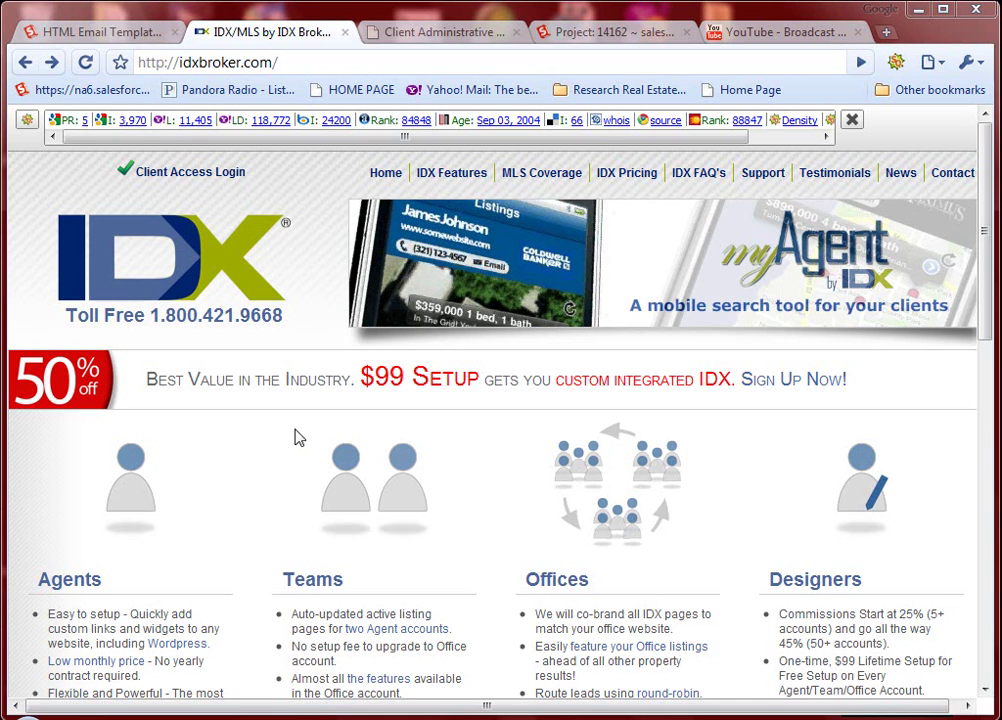
# Leave the Salesforce project's activity history for the 'IDX/MLS by IDX Broker' homepage tab.
pyautogui.click(608, 36)
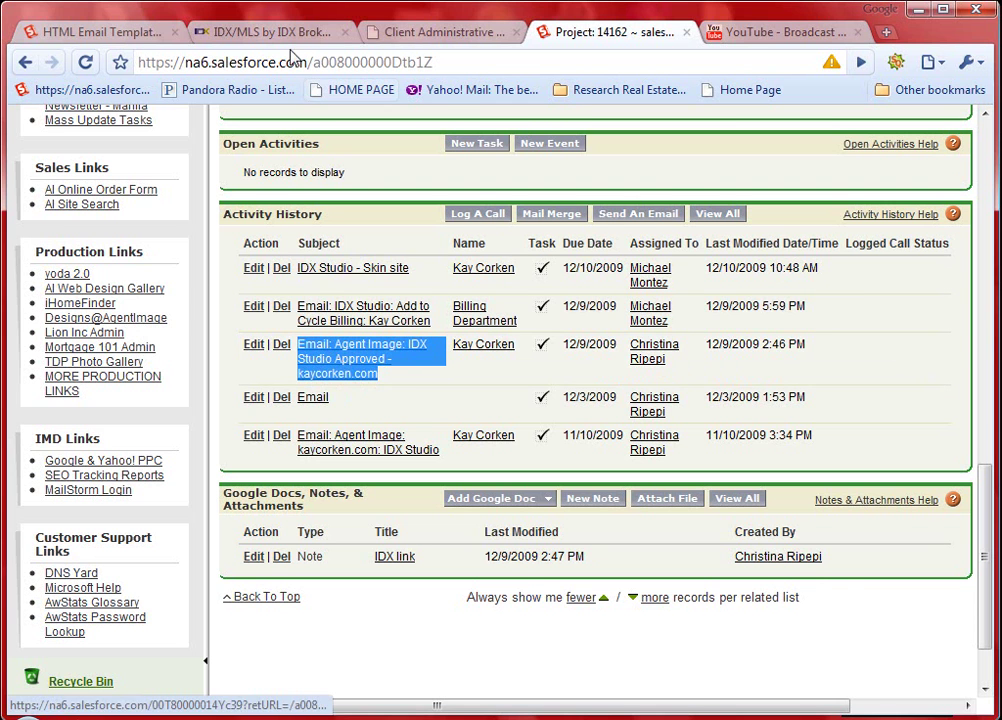
pyautogui.click(230, 31)
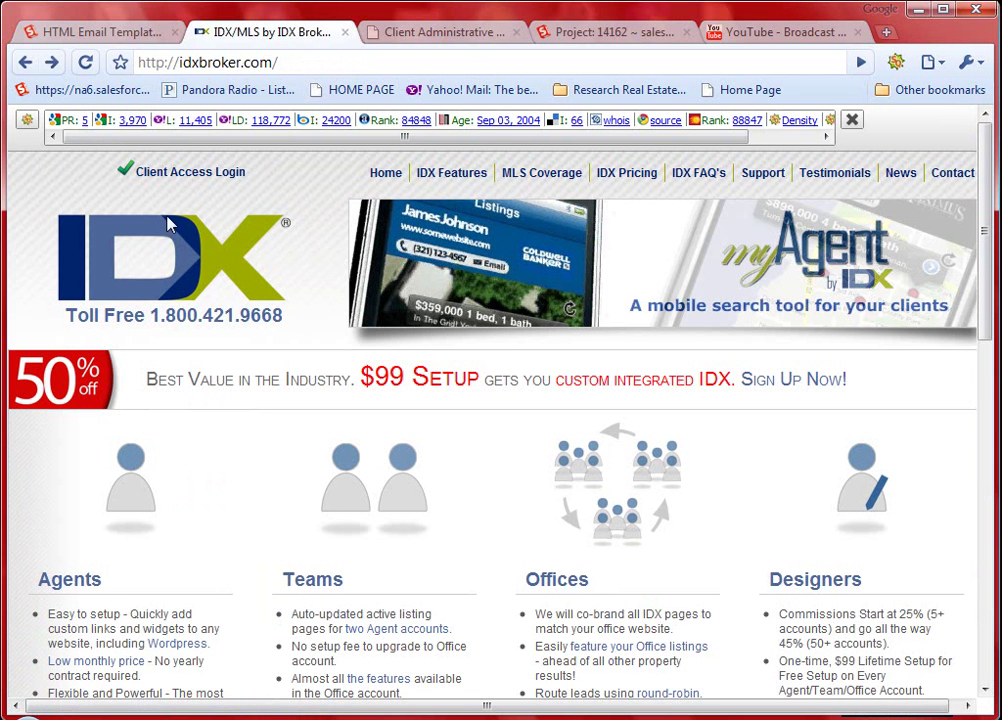
# Log in through Client Access Login with the account password to reach the client dashboard.
pyautogui.click(172, 173)
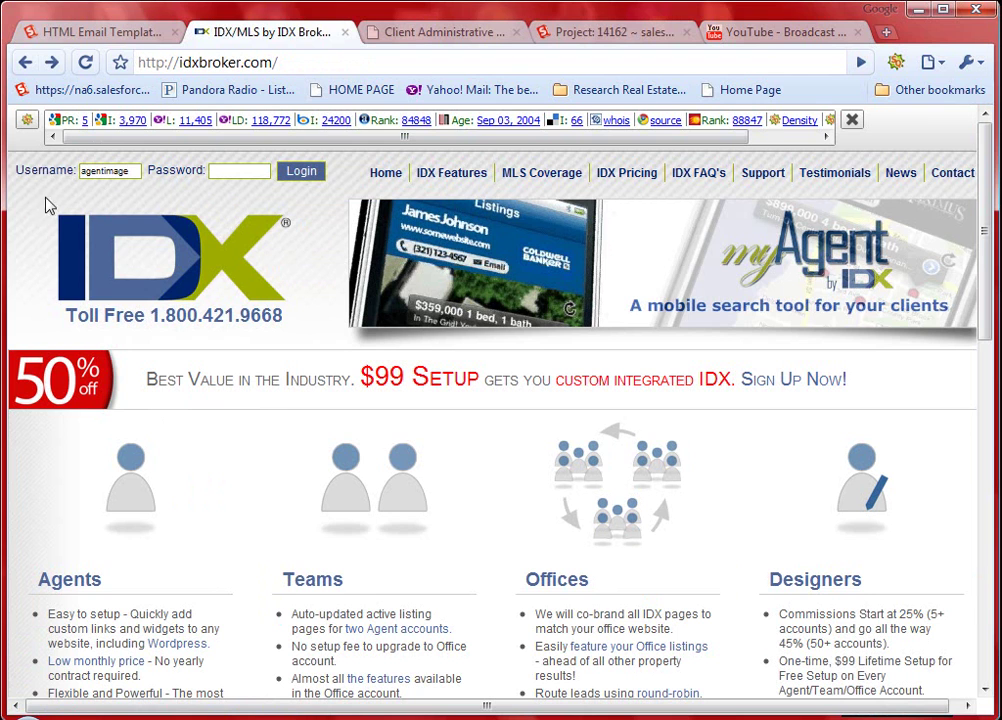
pyautogui.click(216, 173)
pyautogui.press('Return')
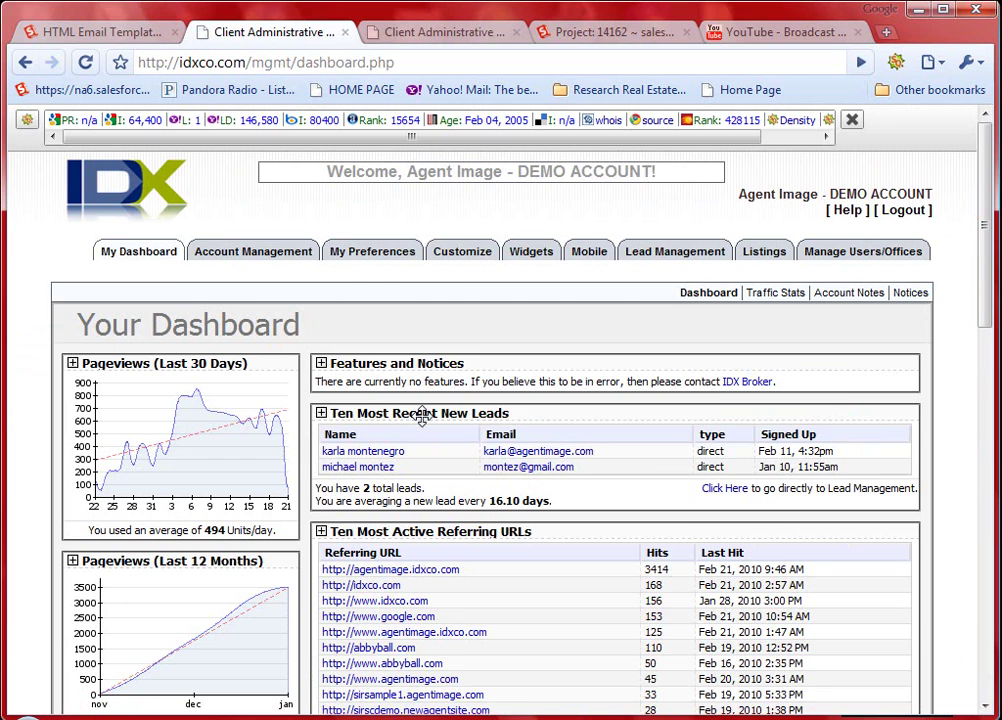
pyautogui.scroll(-3, 422, 416)
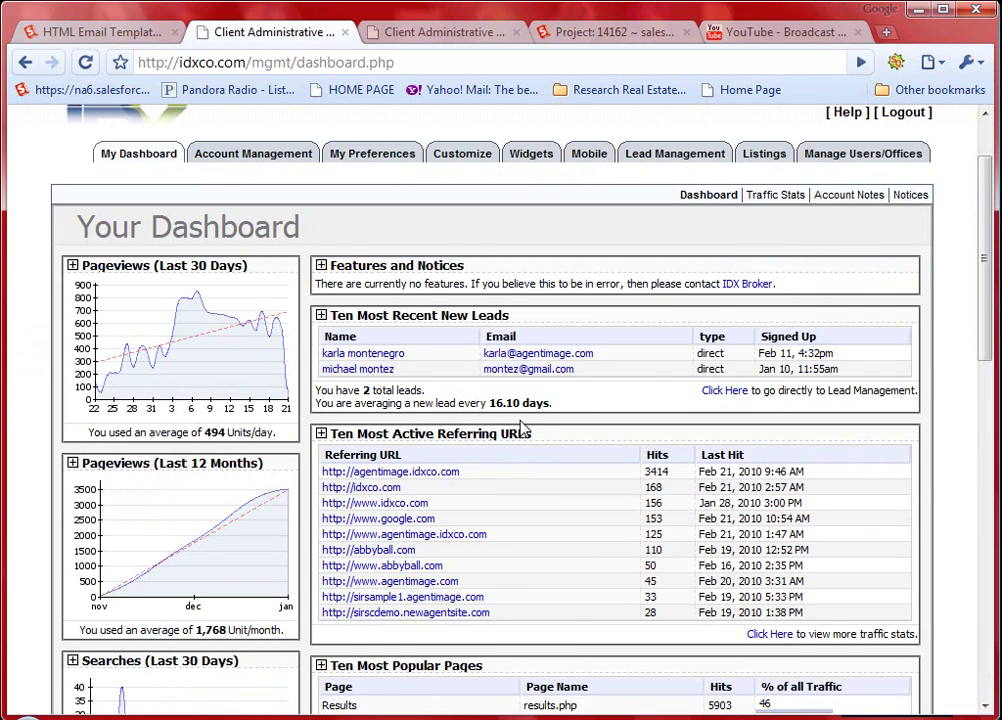
pyautogui.scroll(-2, 445, 413)
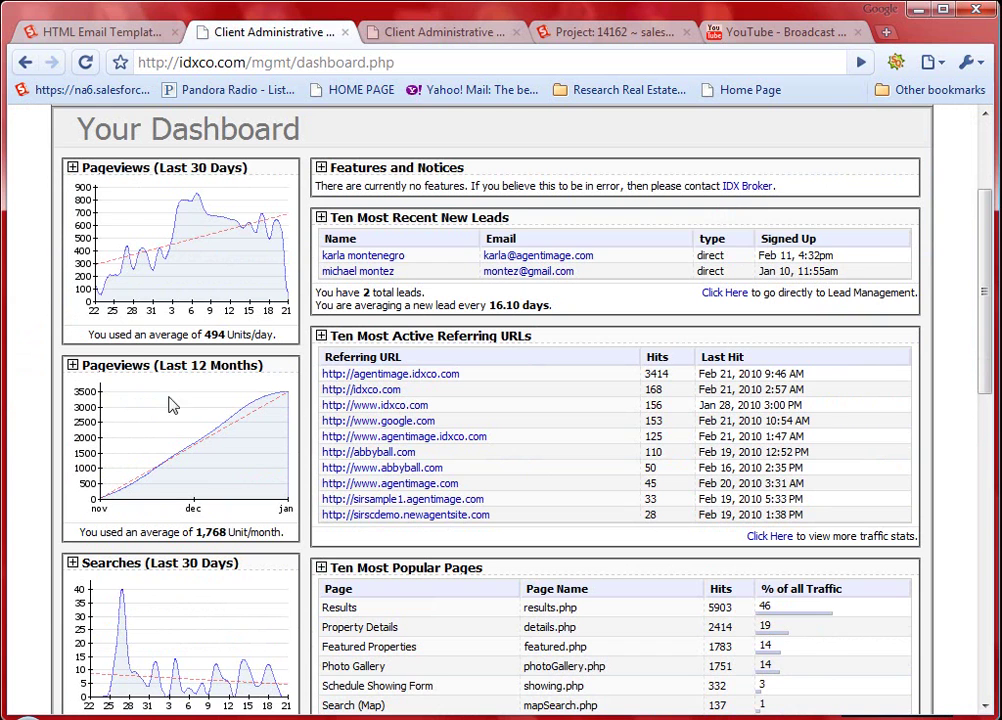
pyautogui.scroll(-2, 197, 440)
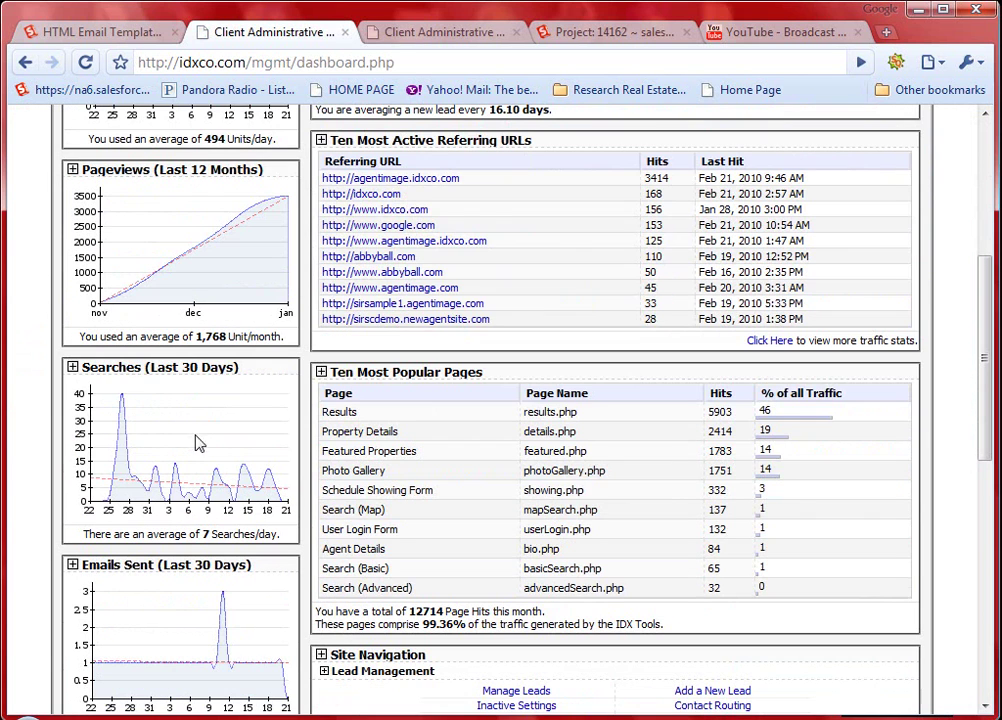
pyautogui.scroll(-2, 182, 250)
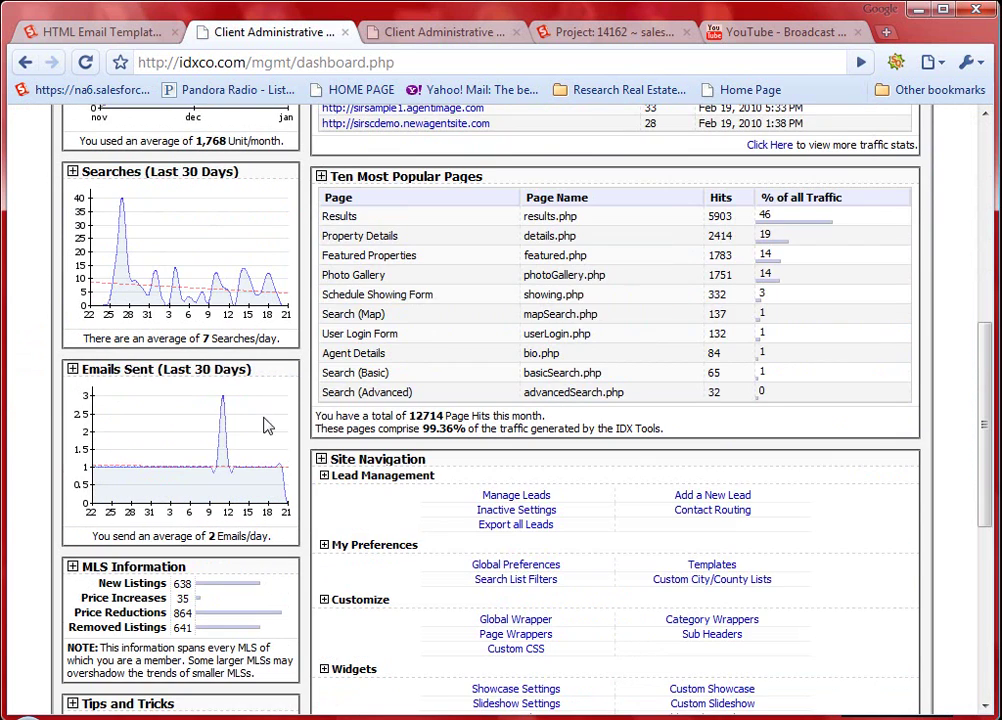
pyautogui.scroll(4, 165, 394)
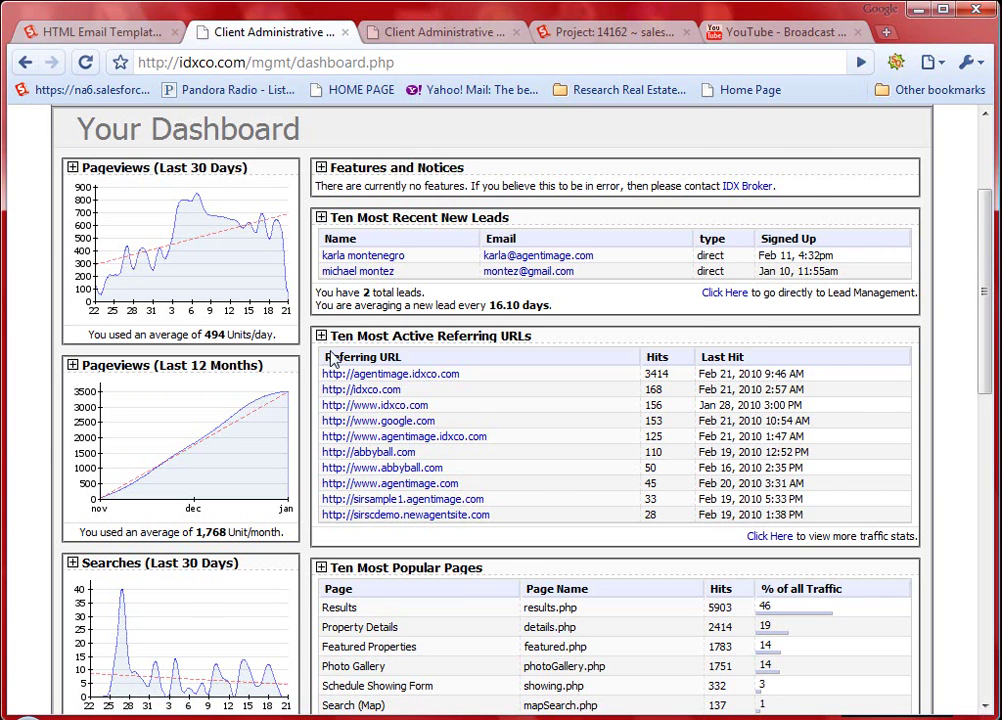
pyautogui.scroll(-4, 334, 354)
pyautogui.scroll(-2, 336, 357)
pyautogui.scroll(-2, 458, 402)
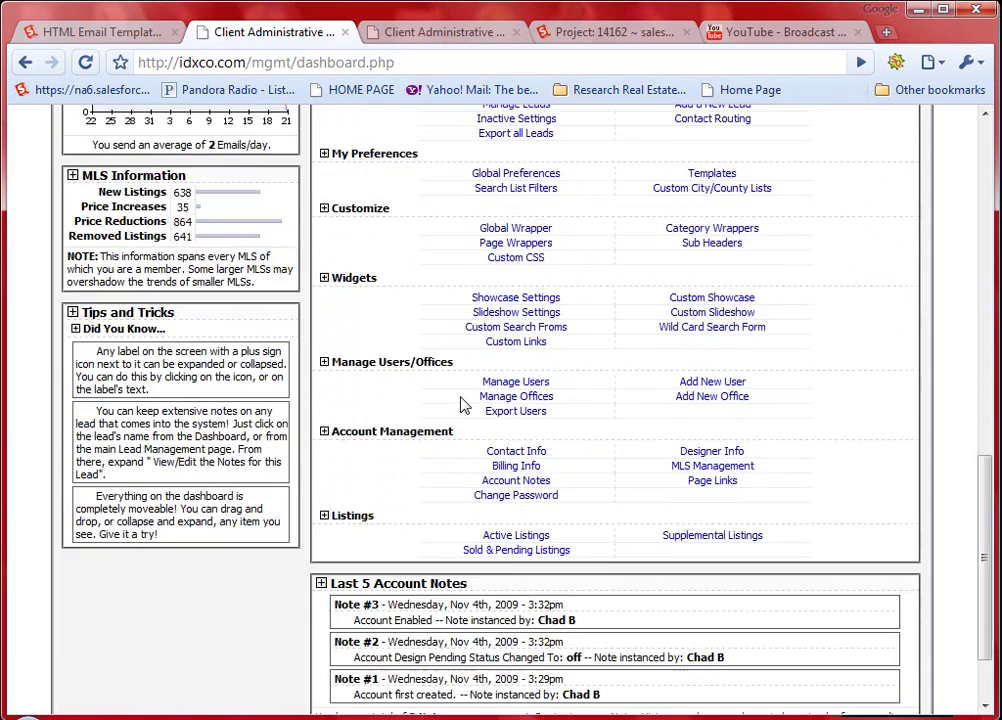
pyautogui.scroll(1, 460, 398)
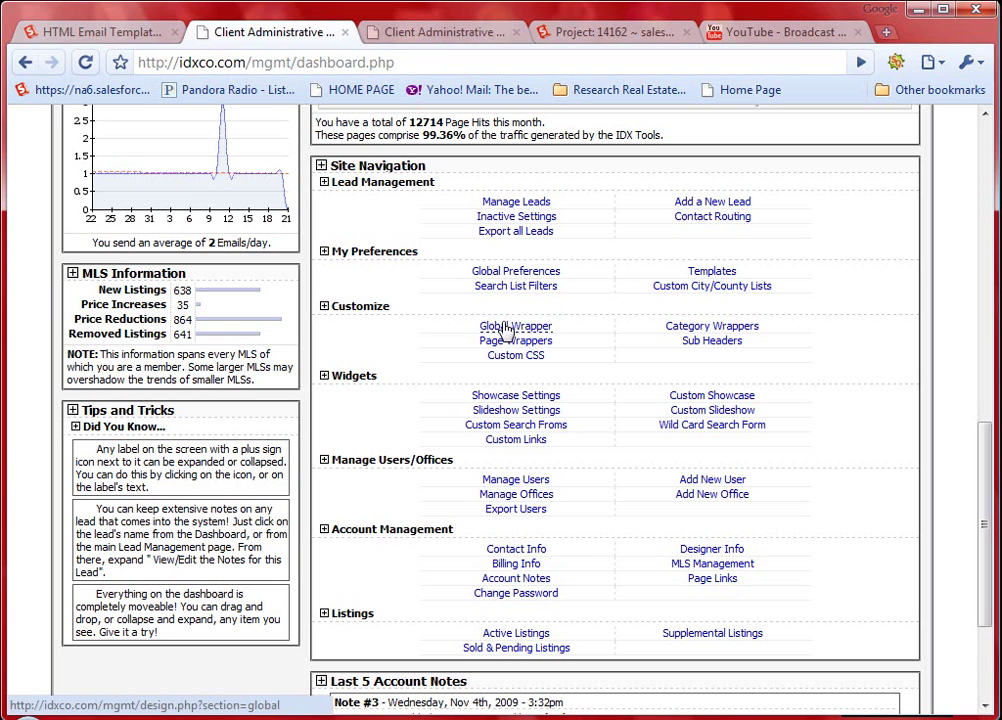
pyautogui.scroll(6, 538, 420)
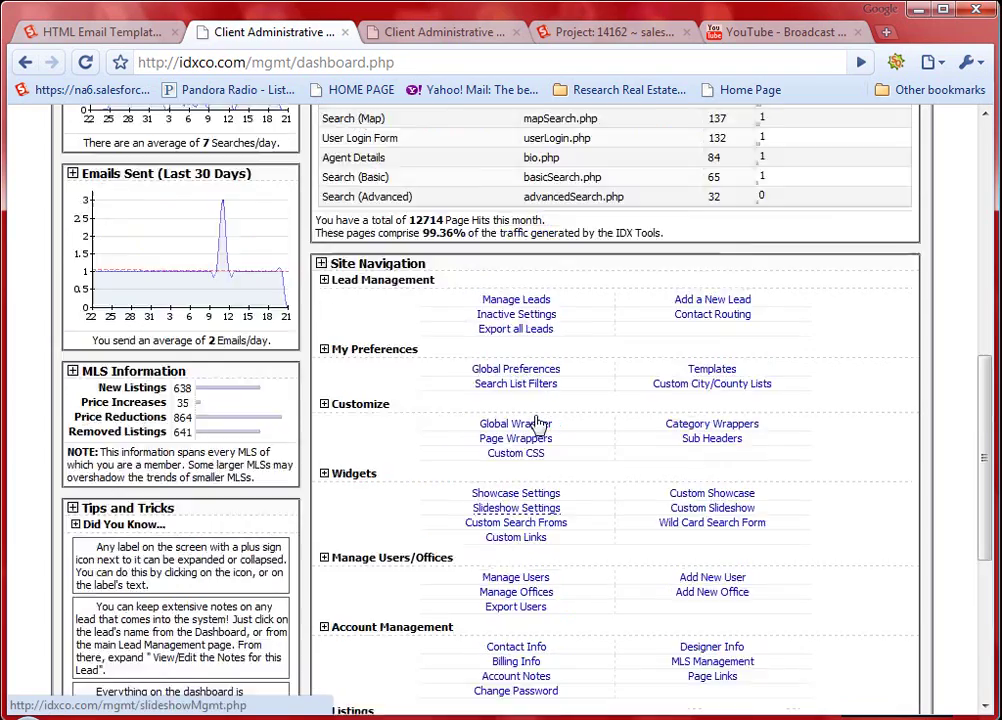
pyautogui.scroll(3, 533, 413)
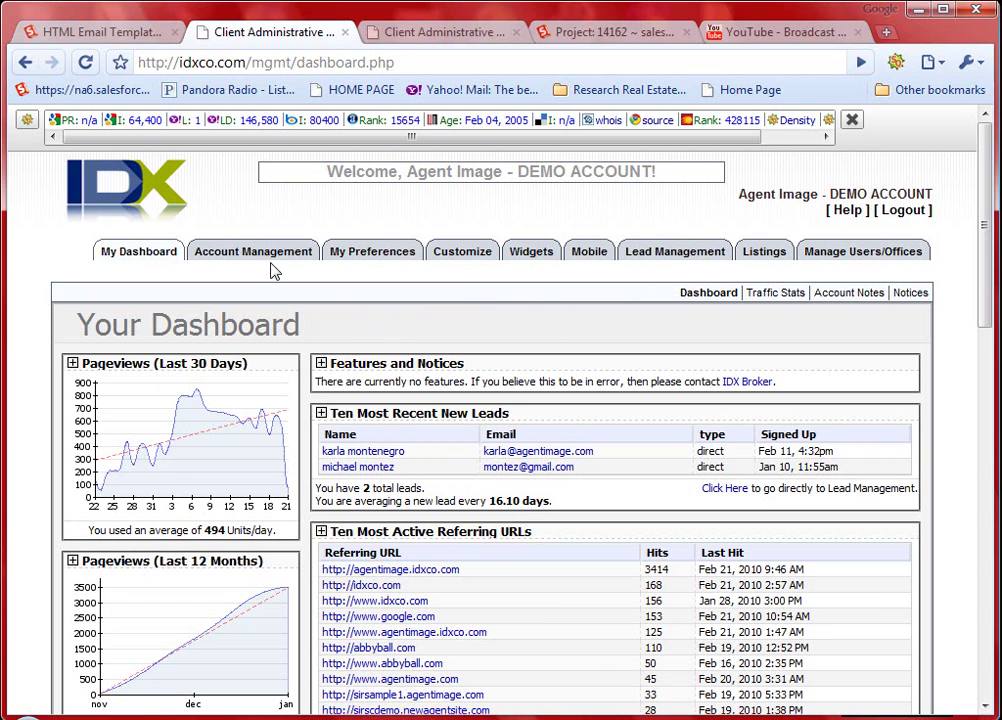
pyautogui.moveTo(588, 263)
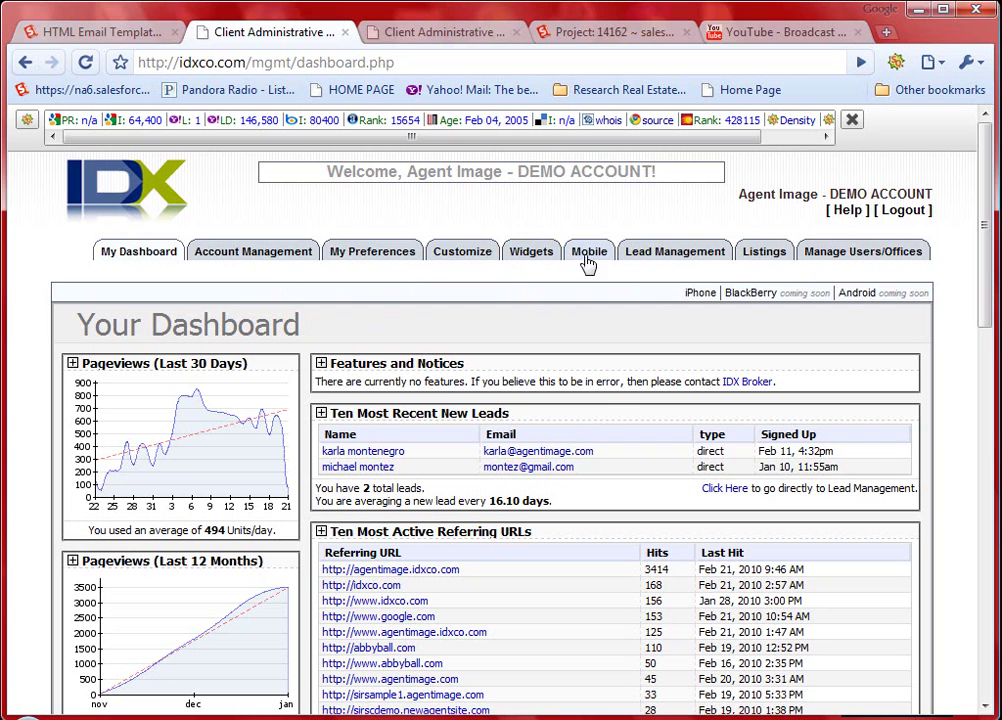
pyautogui.moveTo(660, 262)
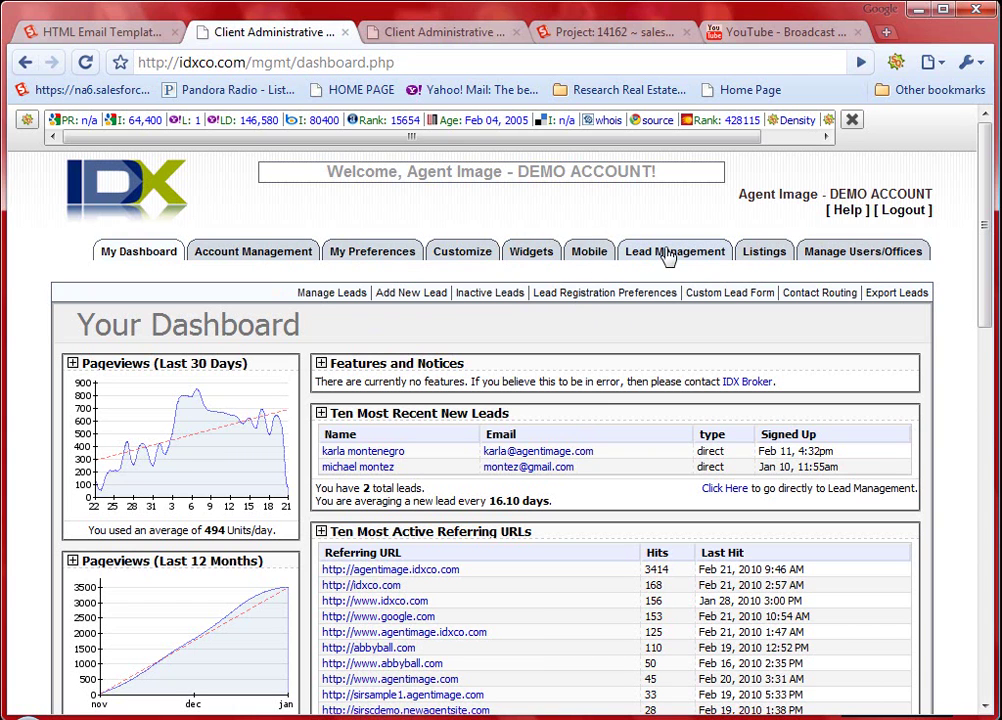
# Go to Lead Management and open Lead Registration Preferences, which brings up the demo site's Basic Search.
pyautogui.click(668, 257)
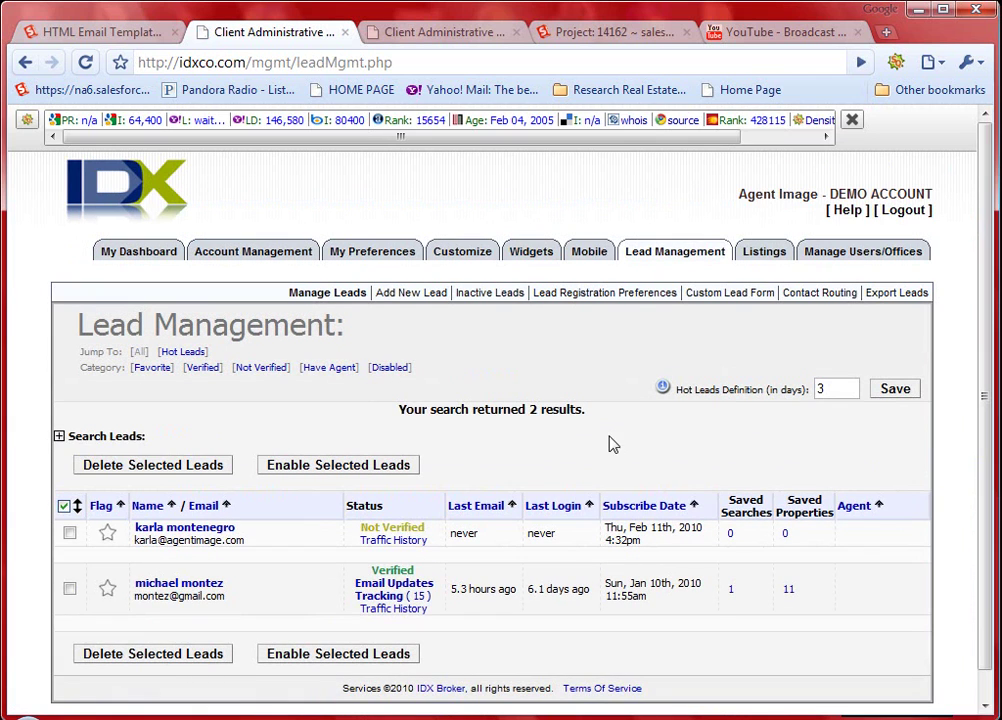
pyautogui.scroll(-1, 560, 375)
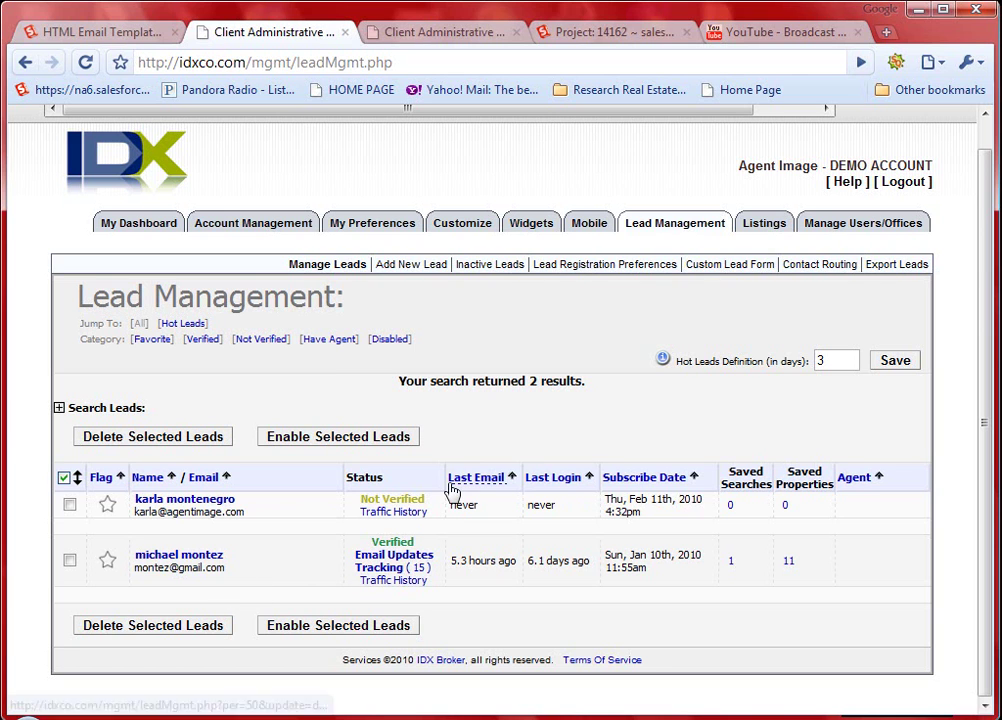
pyautogui.click(605, 268)
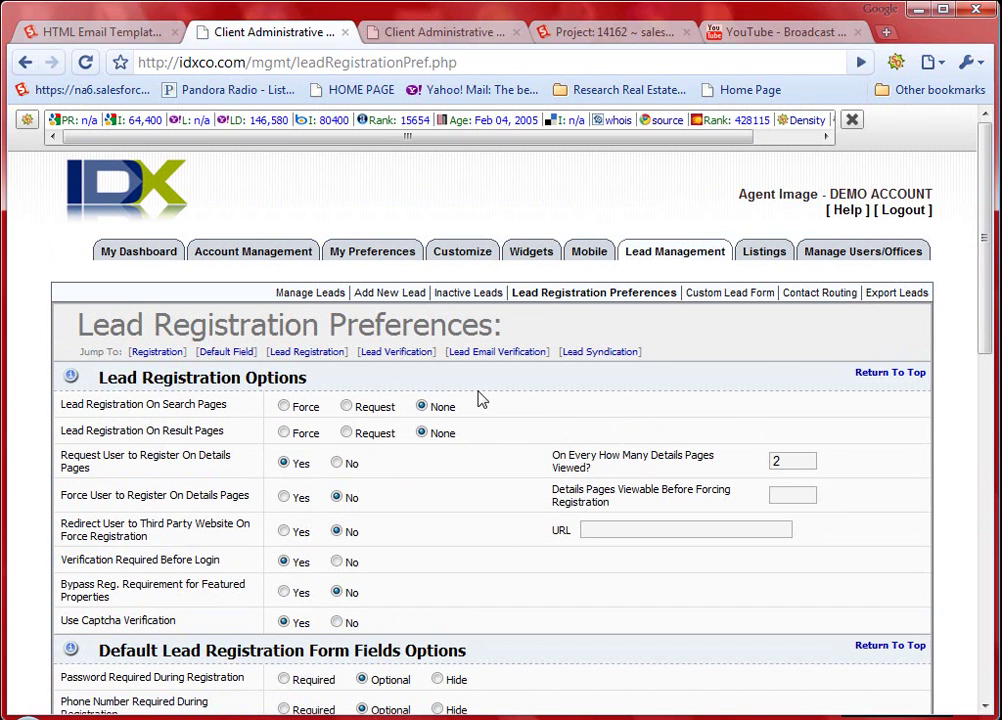
pyautogui.scroll(-3, 478, 401)
pyautogui.scroll(1, 472, 428)
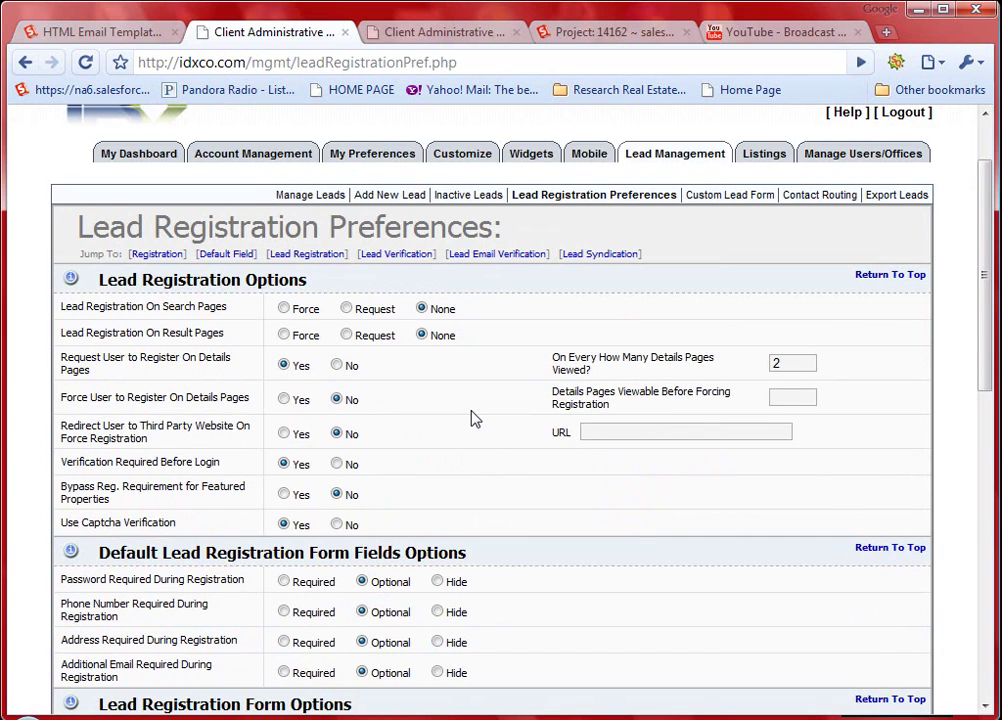
pyautogui.scroll(-2, 465, 412)
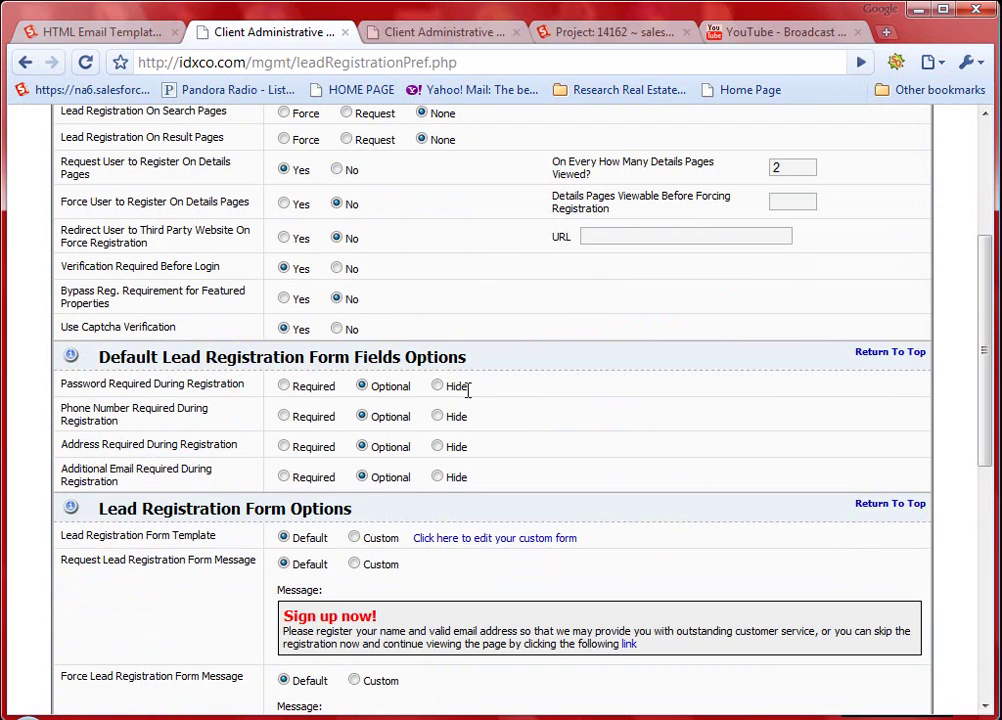
pyautogui.scroll(2, 466, 391)
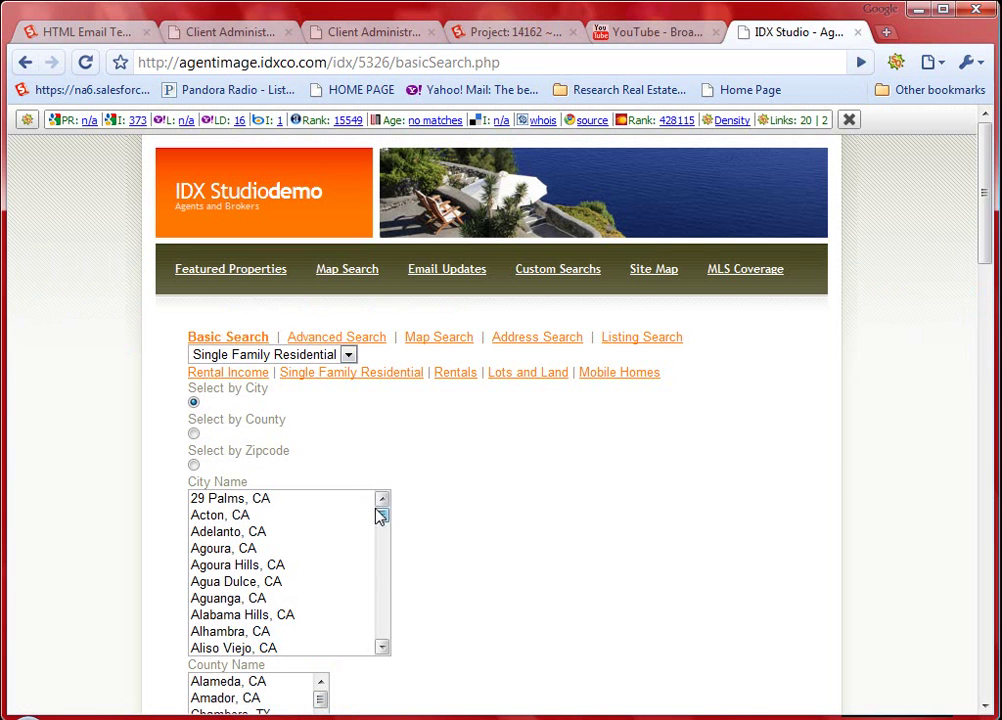
# Search Single Family Residential in Alhambra, CA for 111 results, then switch back to Client Administration.
pyautogui.scroll(-2, 390, 470)
pyautogui.scroll(-2, 306, 474)
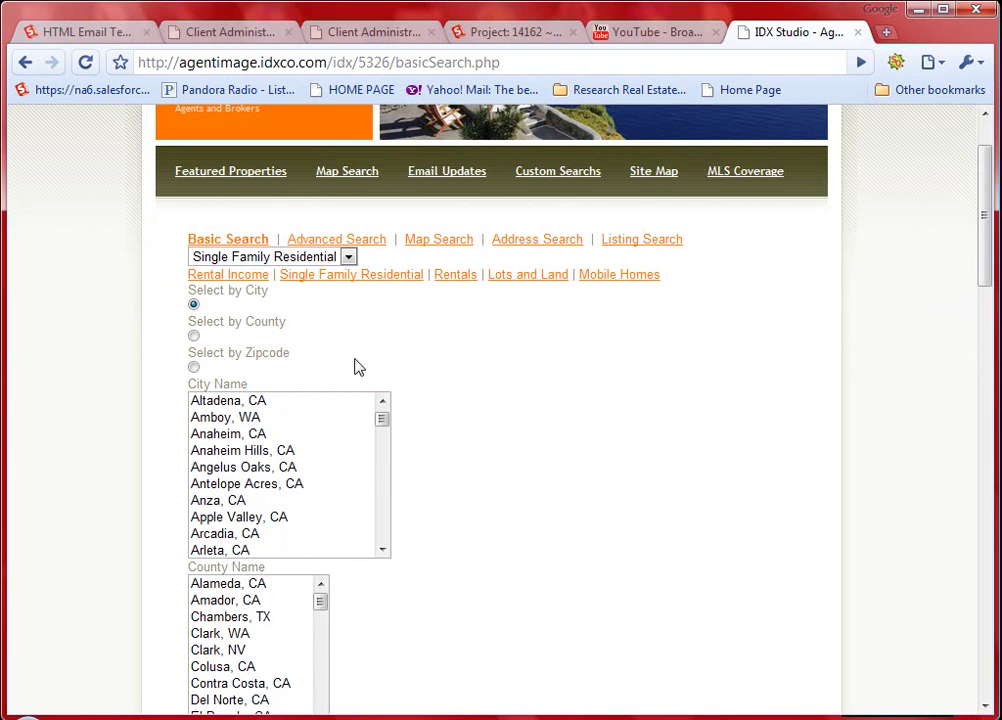
pyautogui.scroll(2, 330, 490)
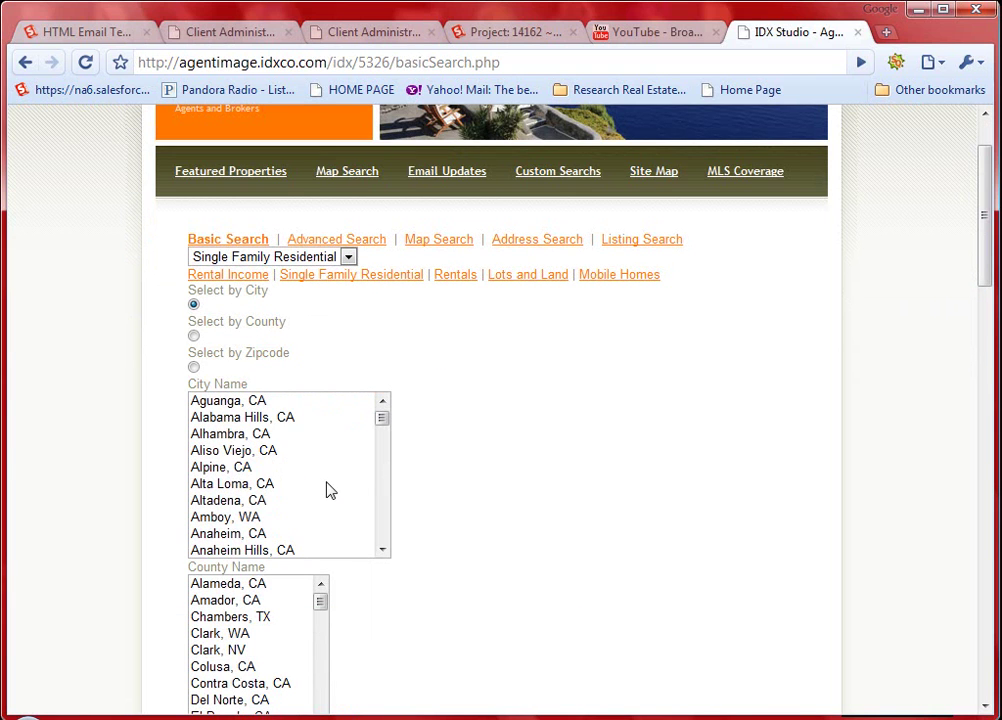
pyautogui.click(232, 436)
pyautogui.scroll(-6, 550, 450)
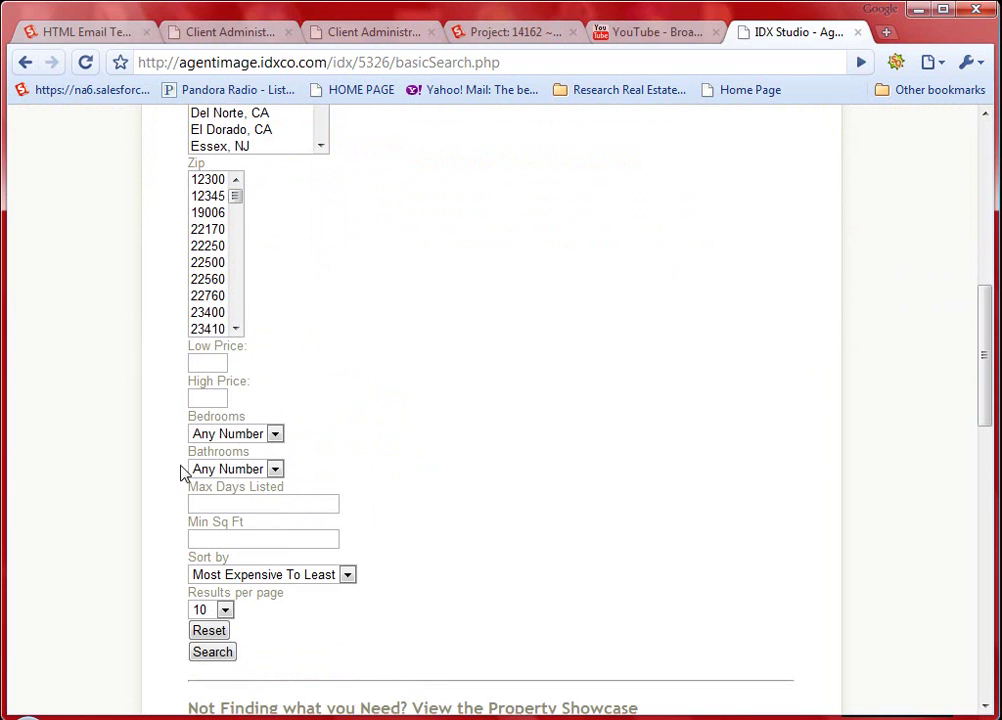
pyautogui.scroll(-3, 338, 463)
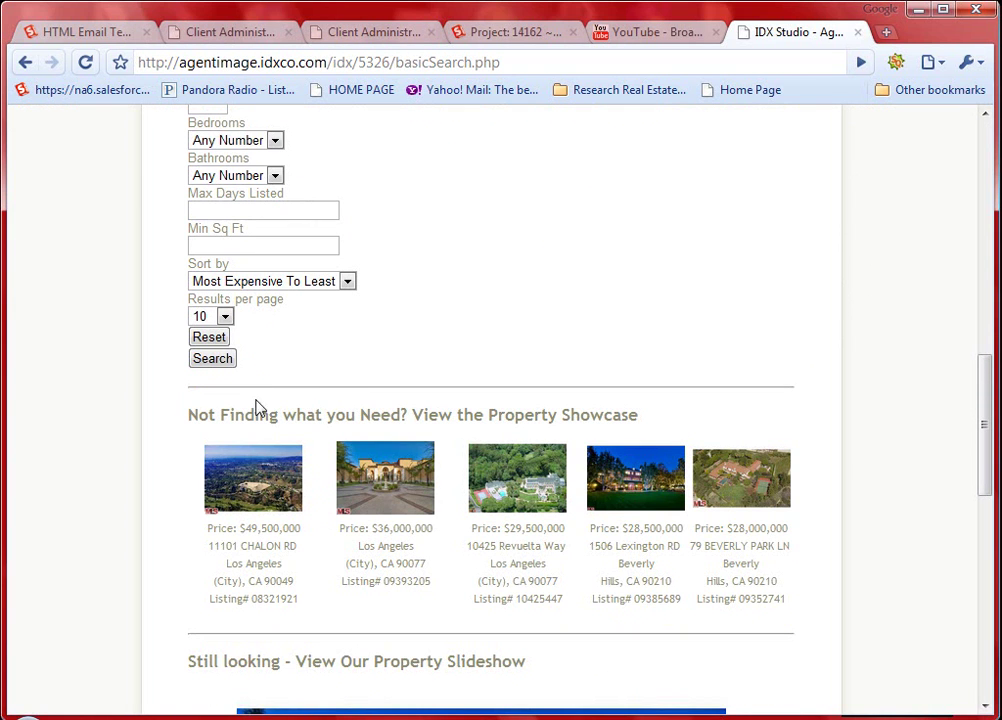
pyautogui.click(204, 360)
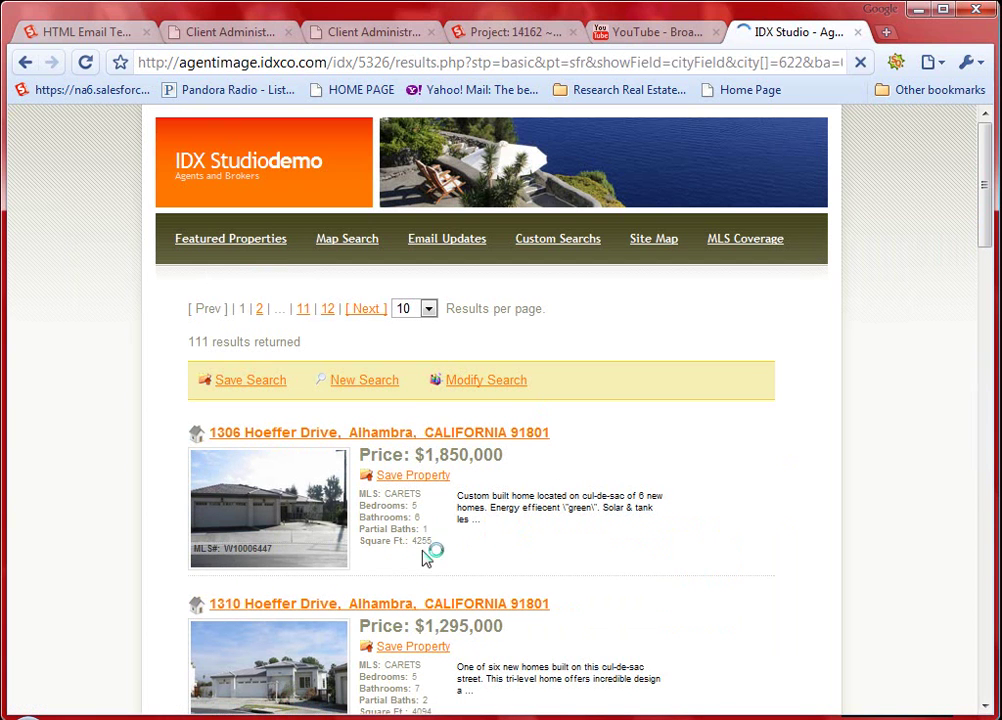
pyautogui.hotkey('ctrl', '2')
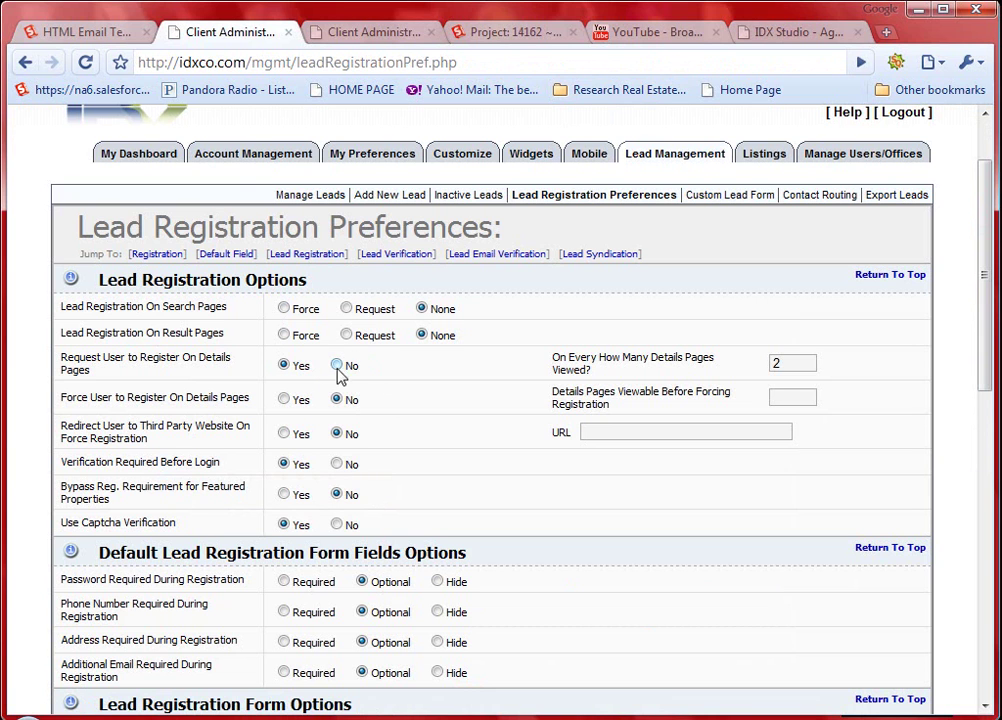
# On the demo site, open the 1306 Hoeffer Drive listing and scroll through its details.
pyautogui.scroll(-2, 345, 362)
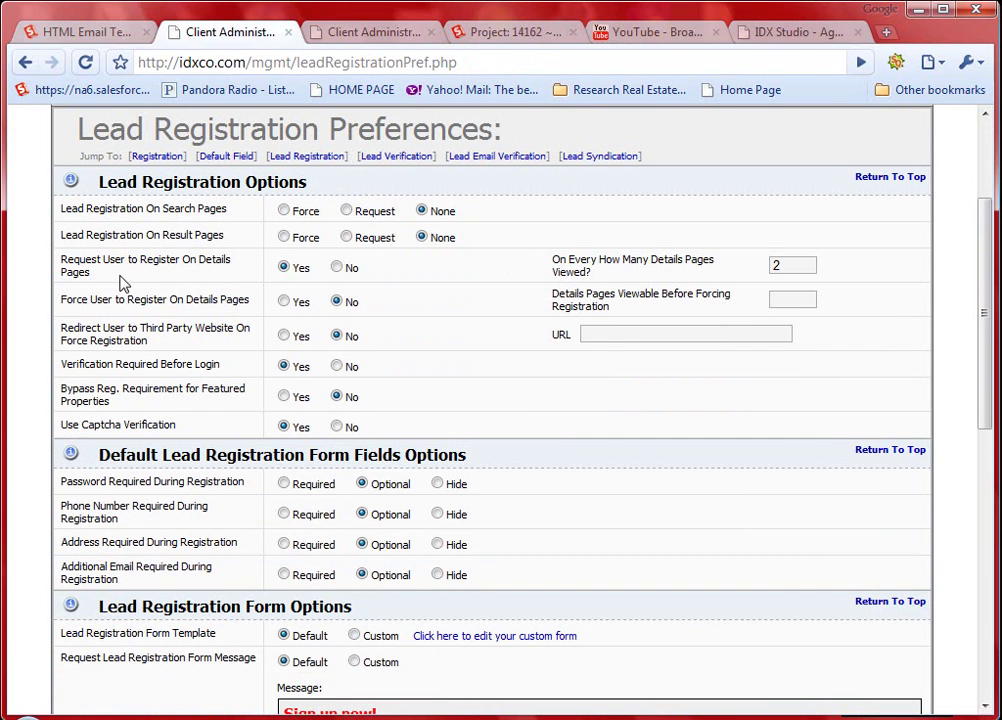
pyautogui.click(790, 32)
pyautogui.click(352, 464)
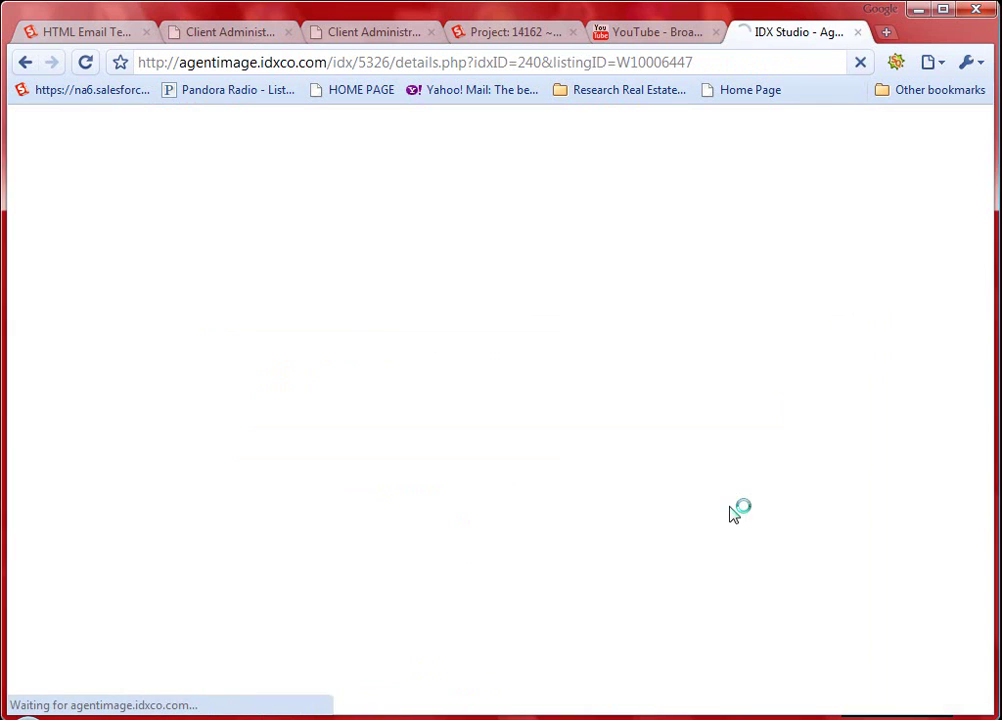
pyautogui.scroll(-4, 683, 400)
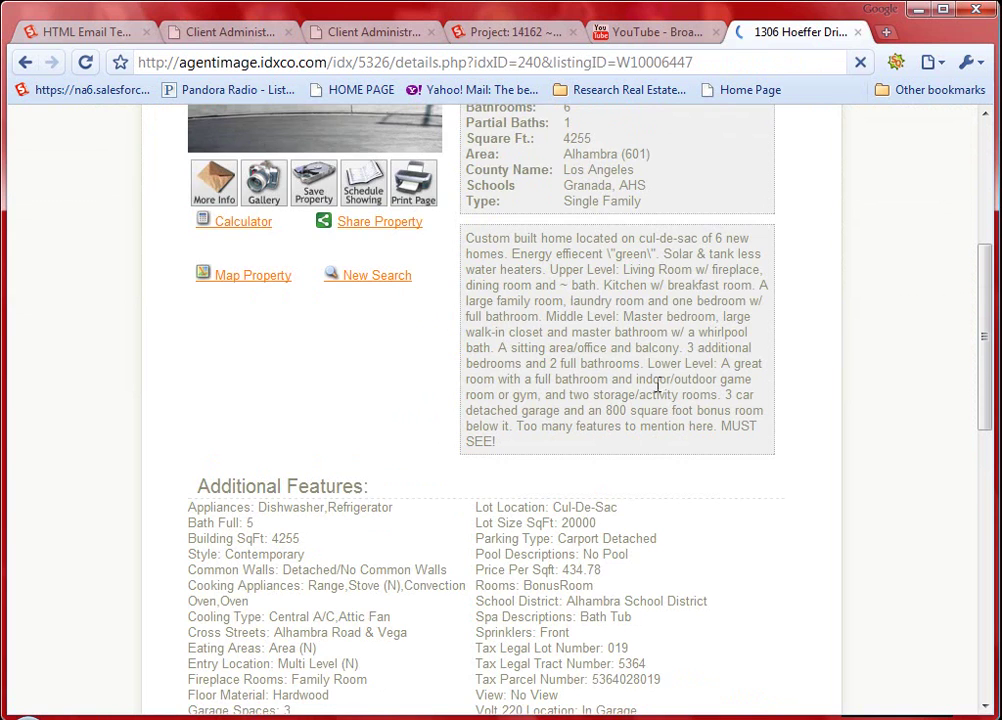
pyautogui.scroll(3, 647, 381)
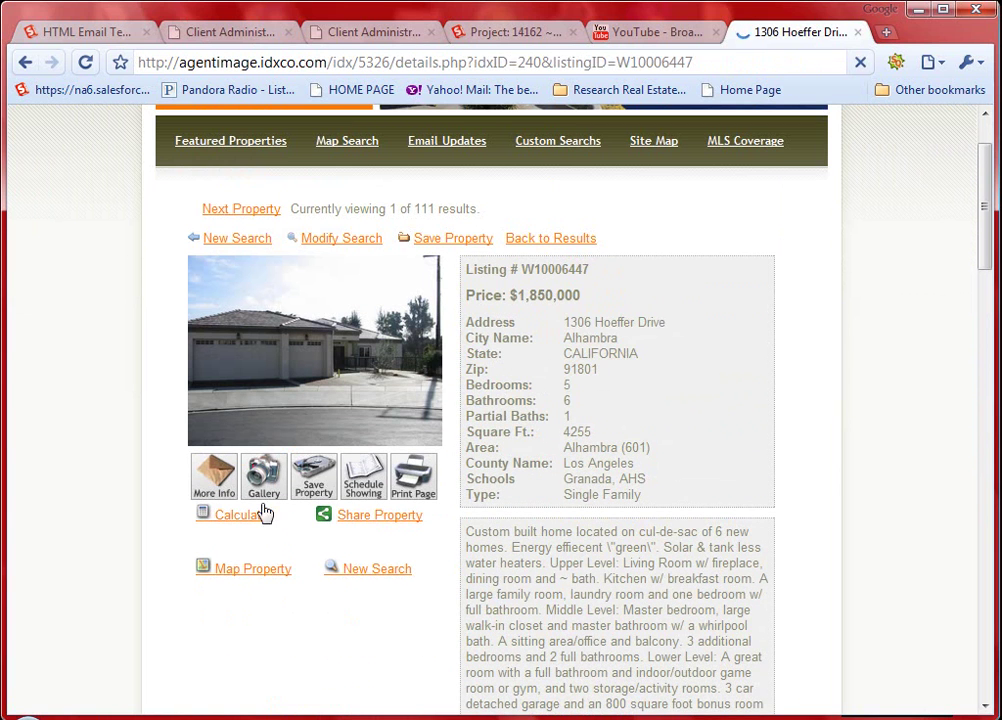
pyautogui.scroll(-3, 600, 454)
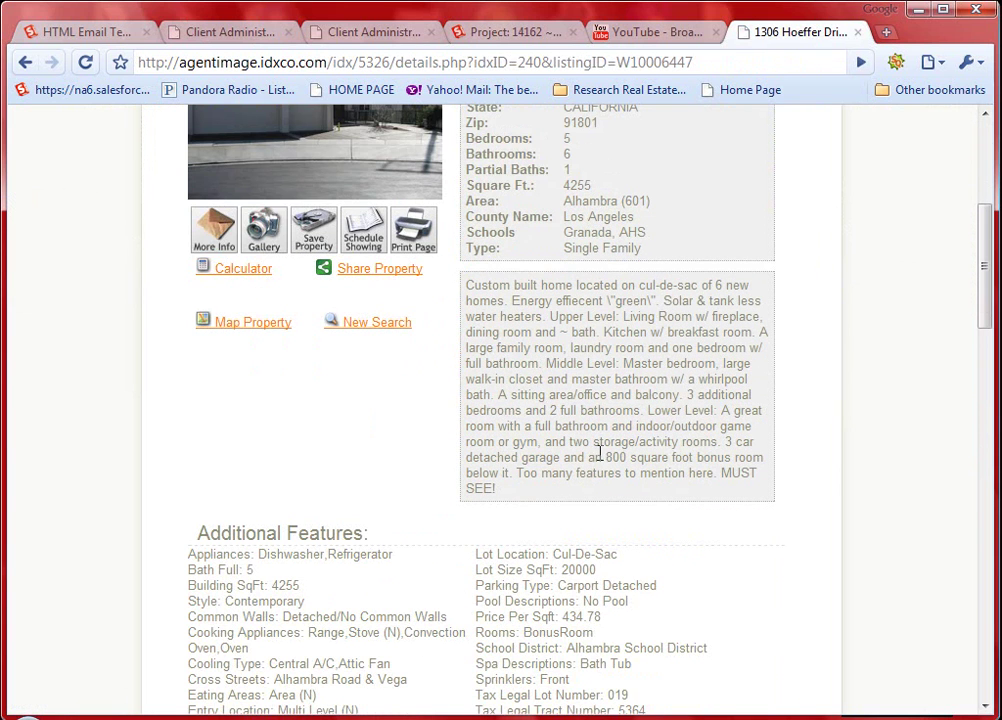
pyautogui.scroll(-3, 497, 495)
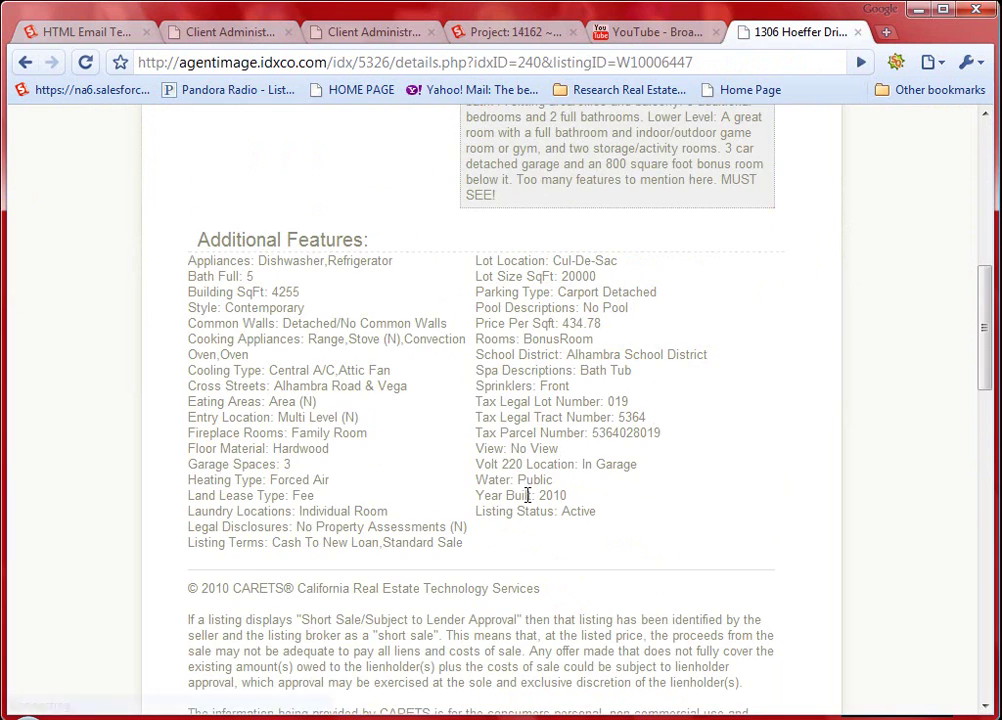
pyautogui.scroll(6, 503, 490)
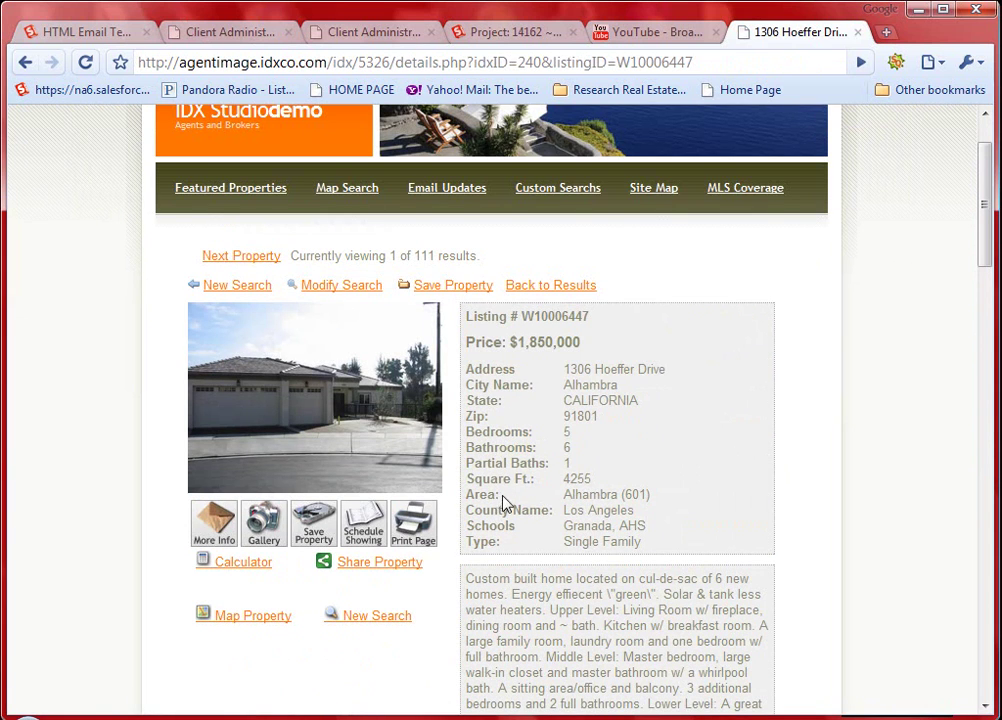
# Go back to the Alhambra search results and scroll through them.
pyautogui.click(25, 62)
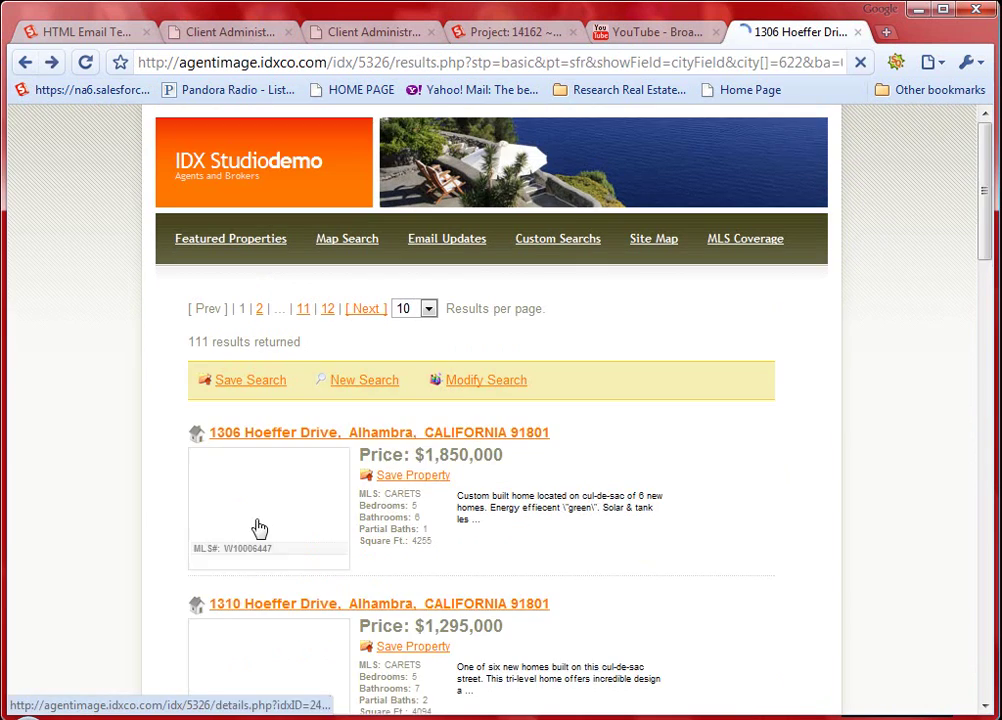
pyautogui.scroll(-12, 311, 466)
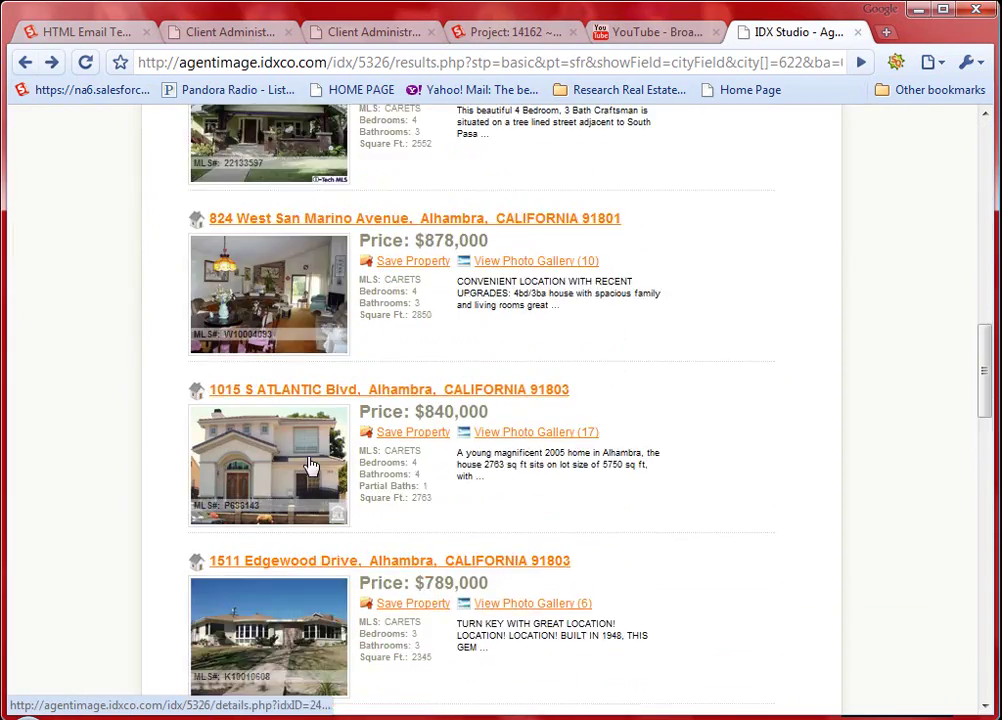
pyautogui.scroll(-3, 311, 466)
pyautogui.scroll(9, 311, 466)
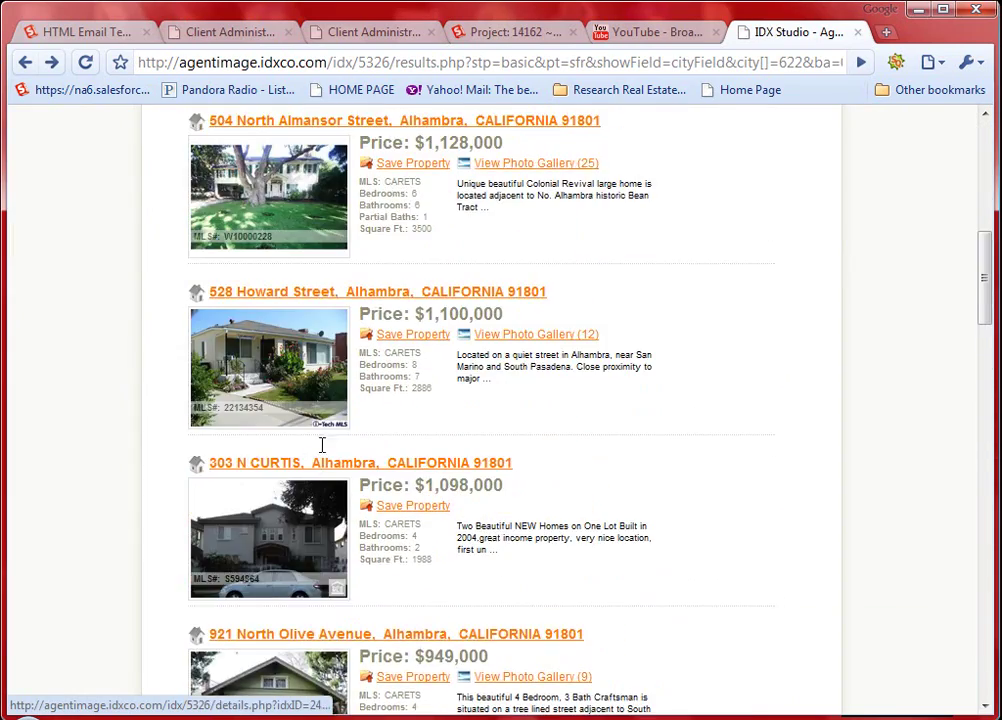
pyautogui.scroll(2, 432, 163)
# On Lead Registration Preferences, delete the 2 from the details-pages-viewed box and review the settings.
pyautogui.click(358, 34)
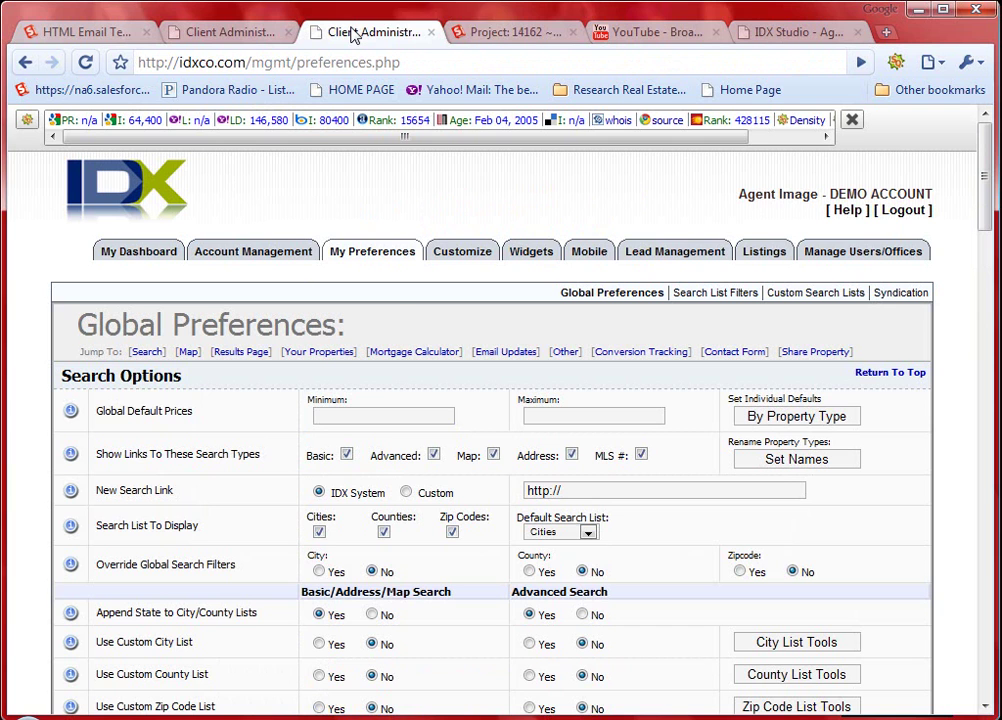
pyautogui.click(233, 30)
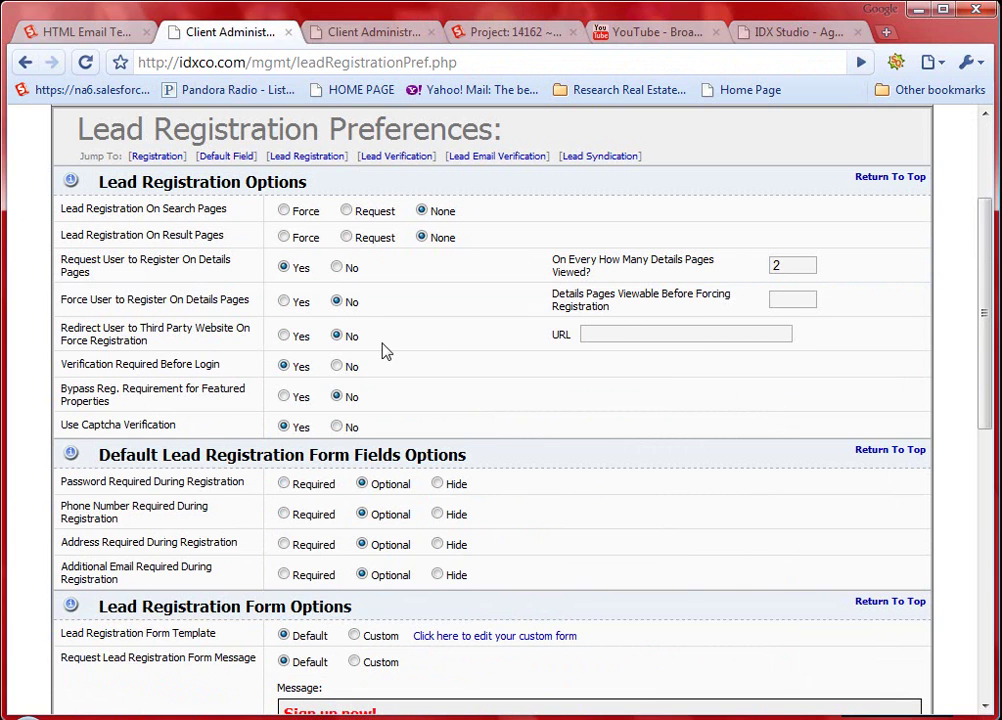
pyautogui.click(786, 269)
pyautogui.scroll(-2, 391, 331)
pyautogui.scroll(3, 391, 331)
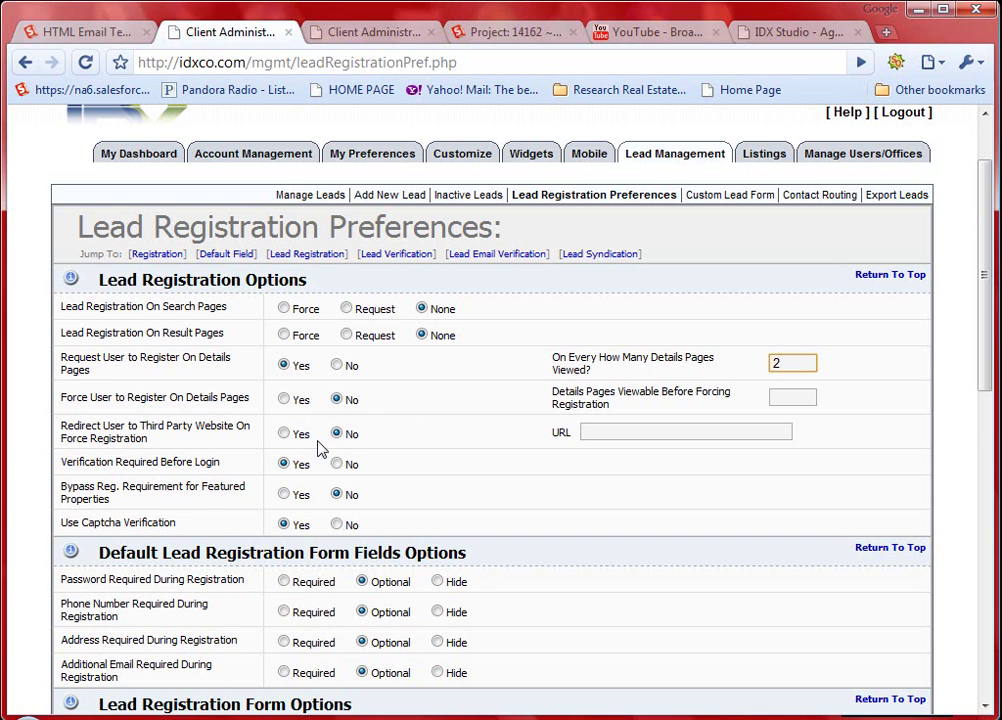
pyautogui.scroll(-1, 366, 421)
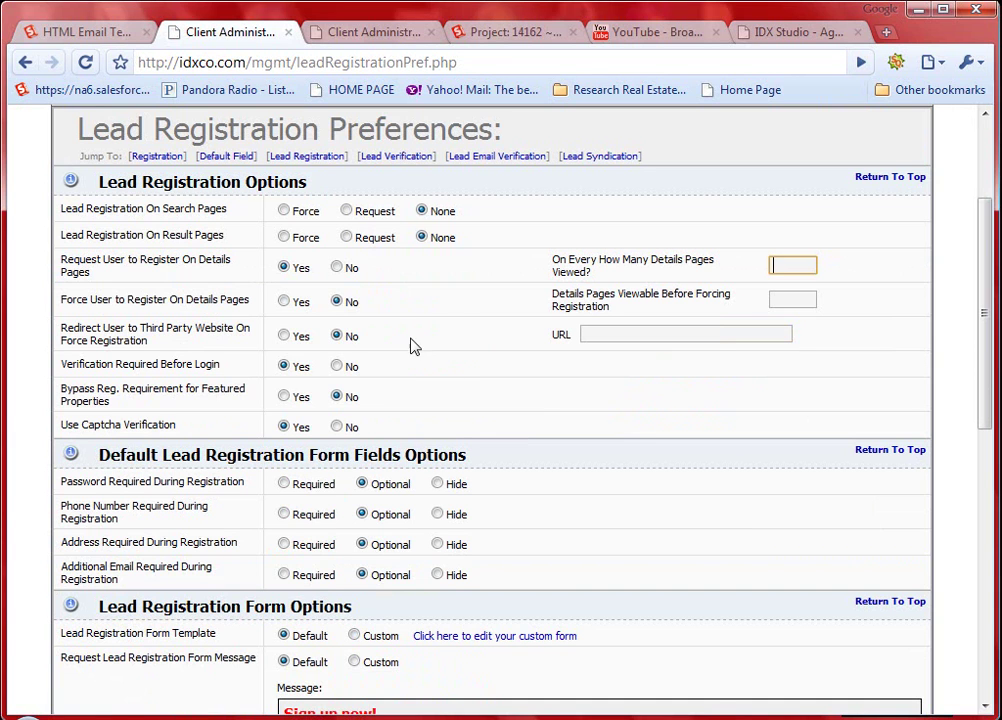
pyautogui.scroll(-2, 440, 312)
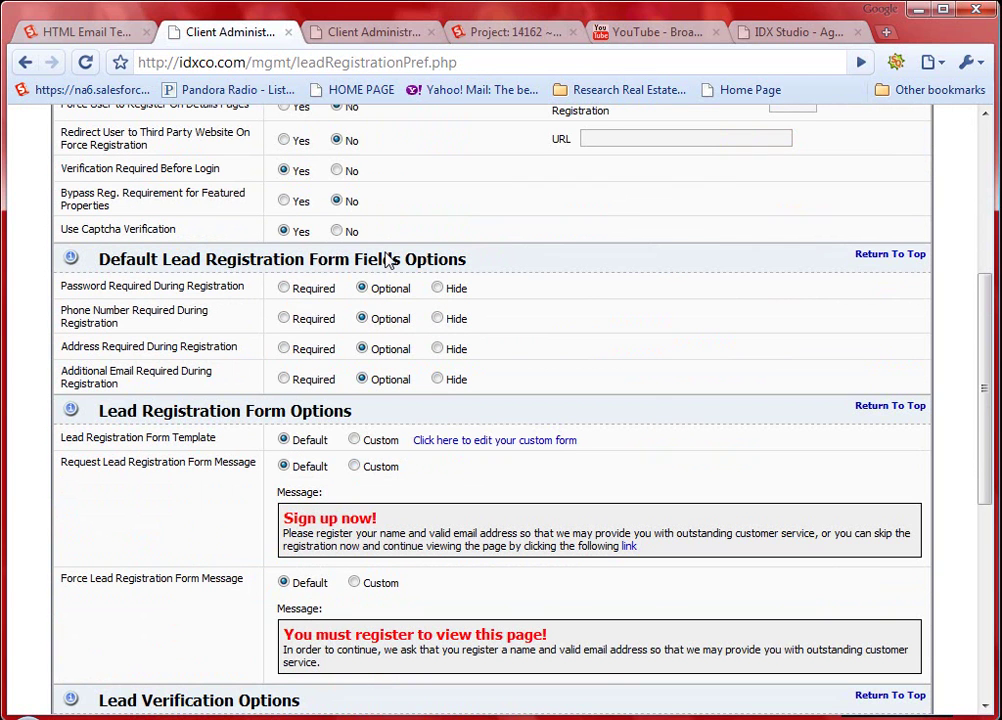
pyautogui.scroll(2, 290, 240)
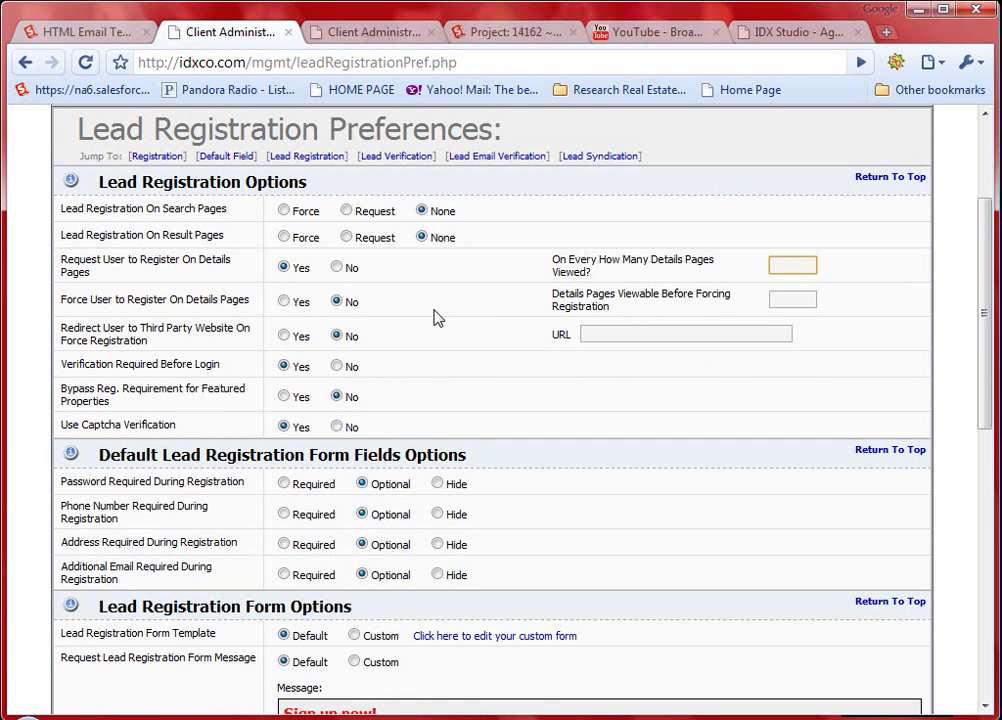
pyautogui.scroll(-1, 441, 307)
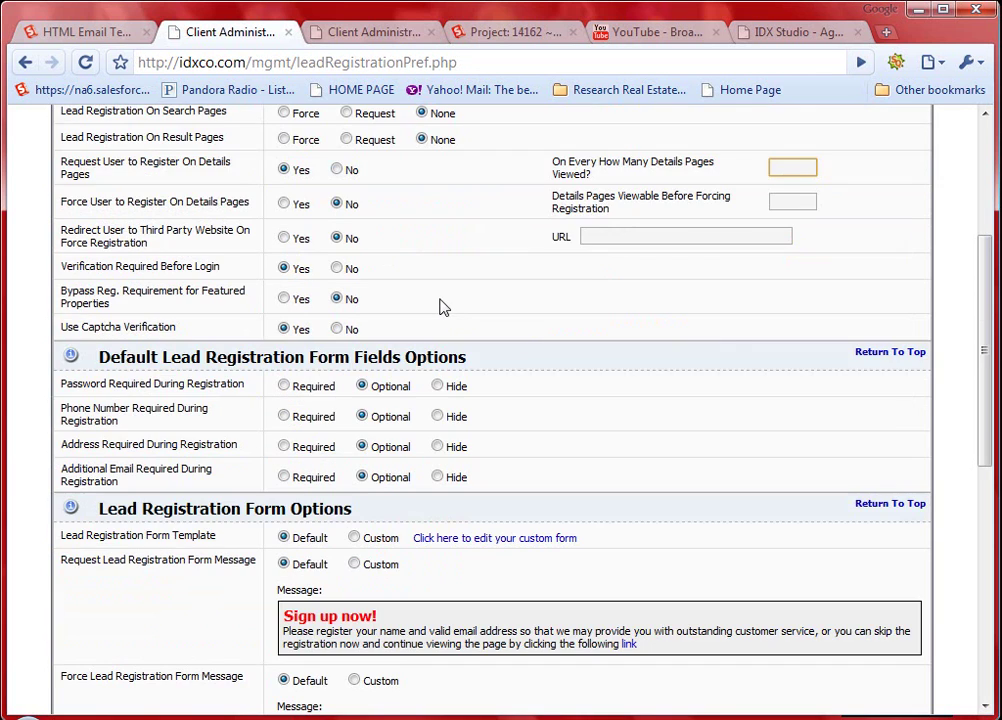
pyautogui.scroll(-4, 441, 307)
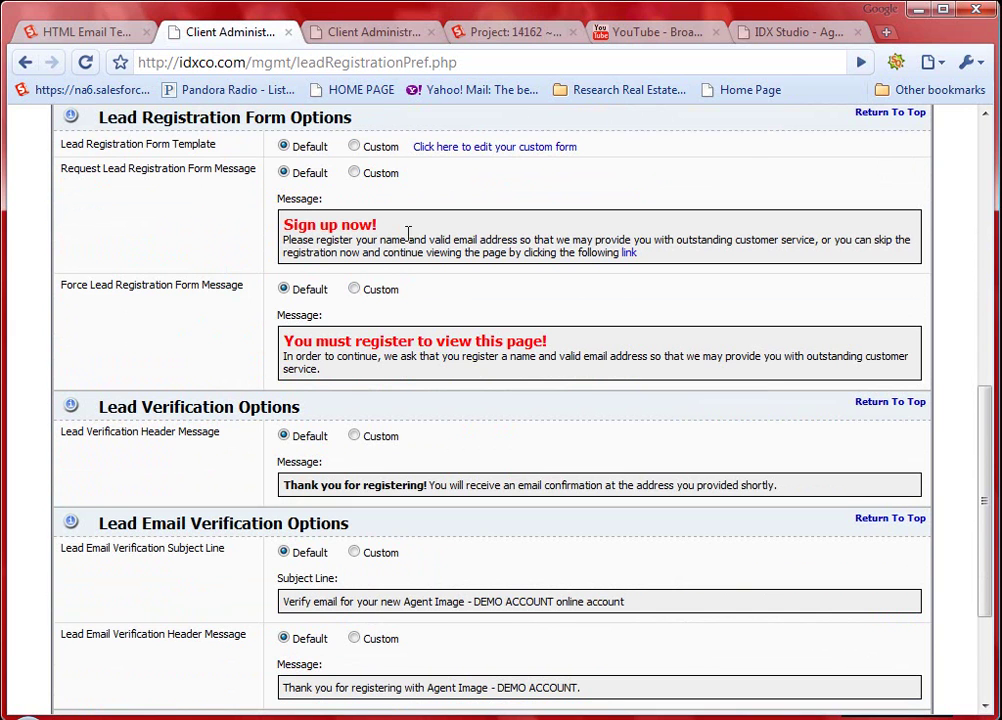
pyautogui.scroll(-1, 405, 233)
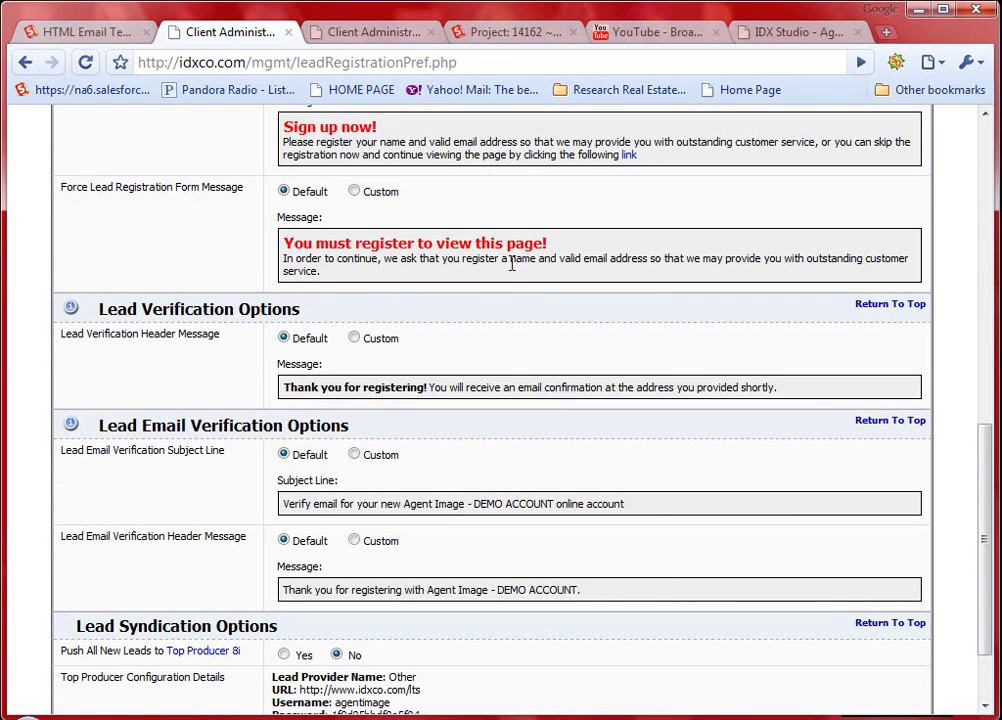
pyautogui.scroll(-1, 509, 262)
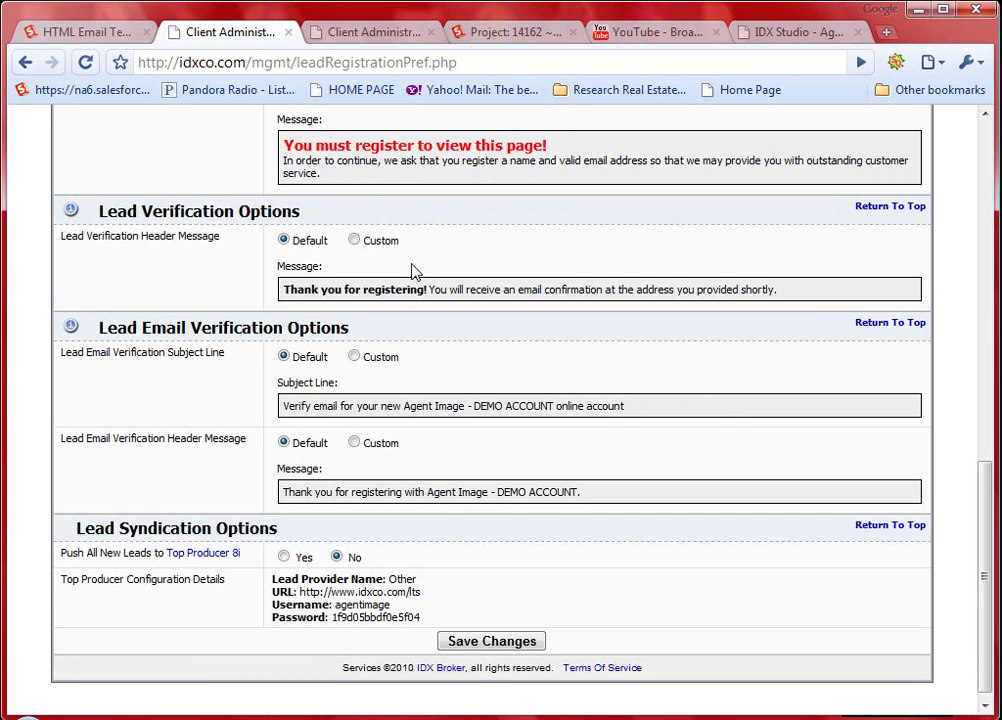
pyautogui.scroll(-1, 328, 218)
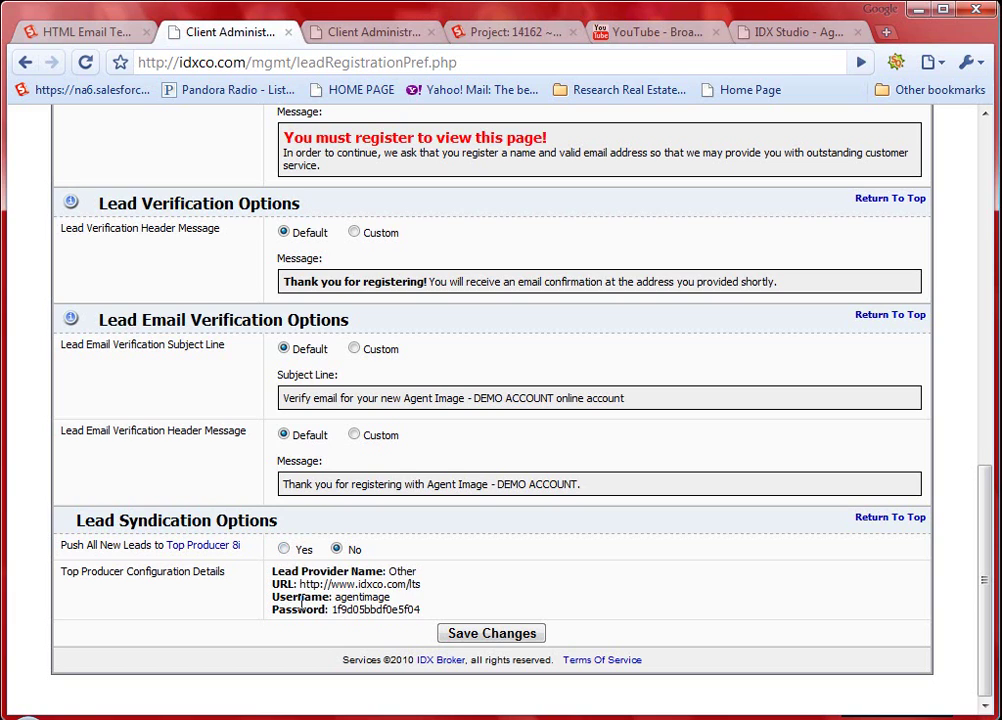
pyautogui.scroll(3, 270, 553)
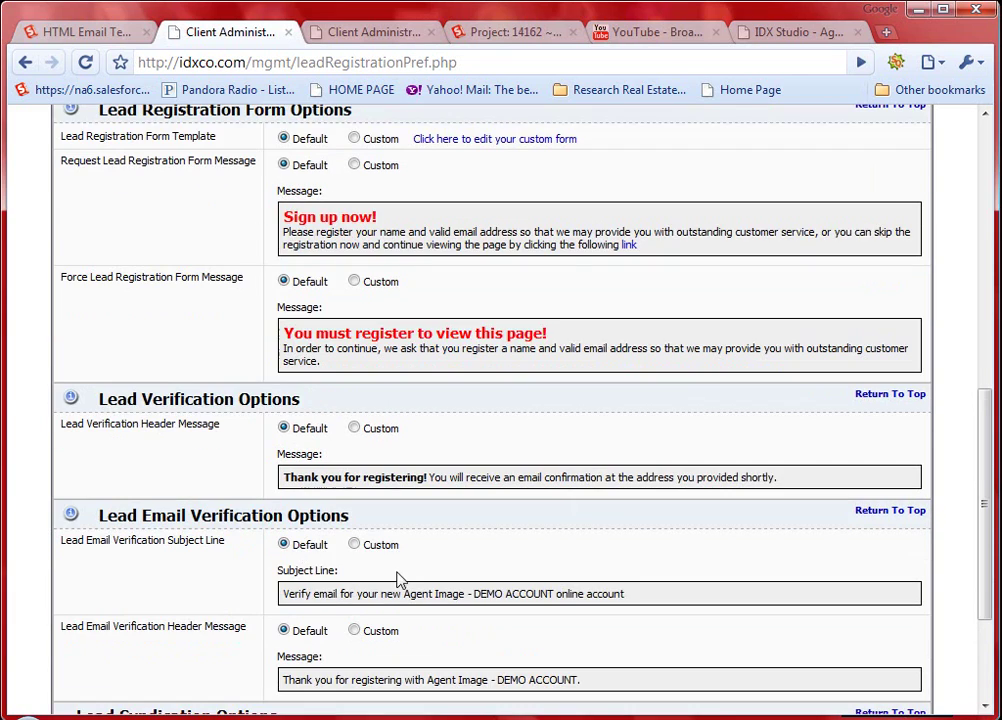
pyautogui.scroll(5, 402, 578)
pyautogui.scroll(8, 400, 574)
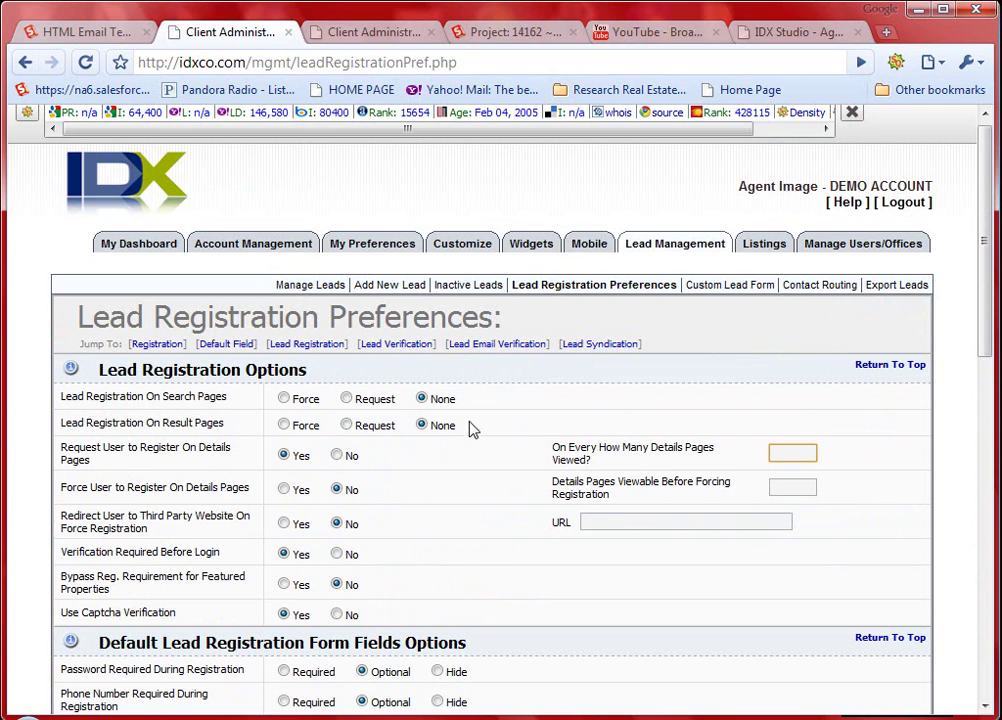
# Open the Mobile tab and review the iPhone app settings, preview and Narrow, Red banner code.
pyautogui.click(588, 249)
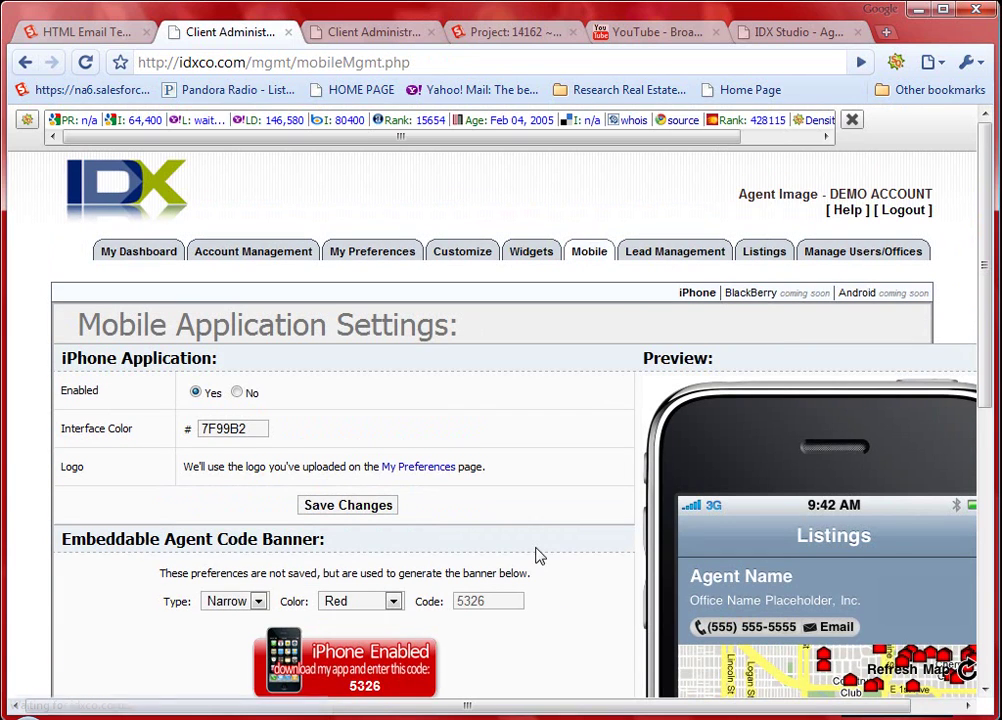
pyautogui.scroll(-3, 508, 463)
pyautogui.scroll(-2, 512, 463)
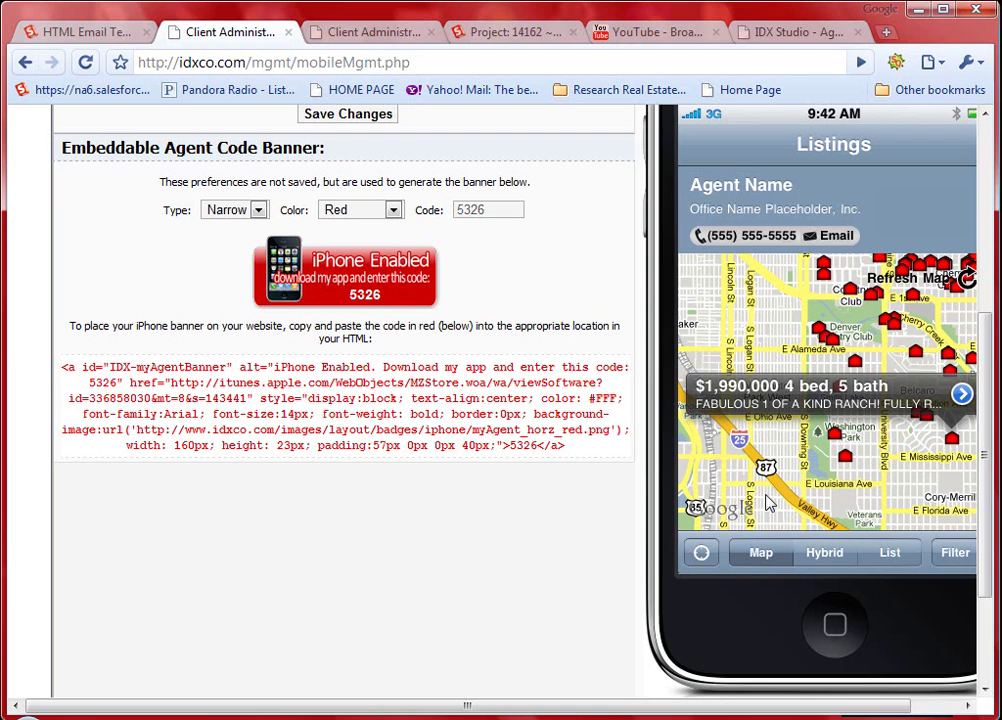
pyautogui.hscroll(1, 780, 639)
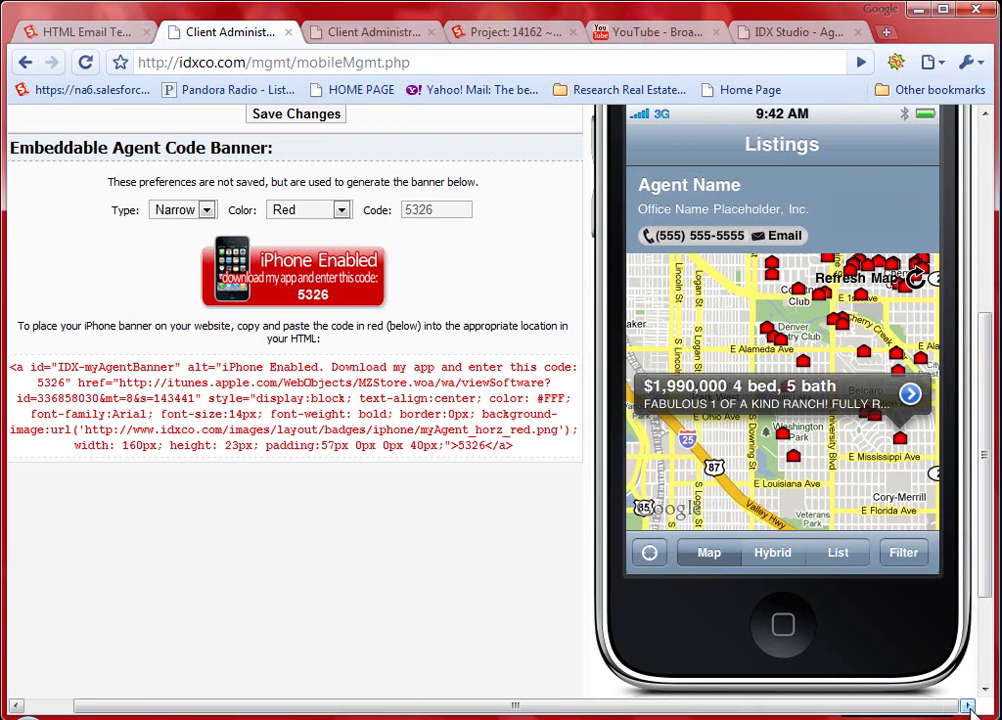
pyautogui.click(12, 706)
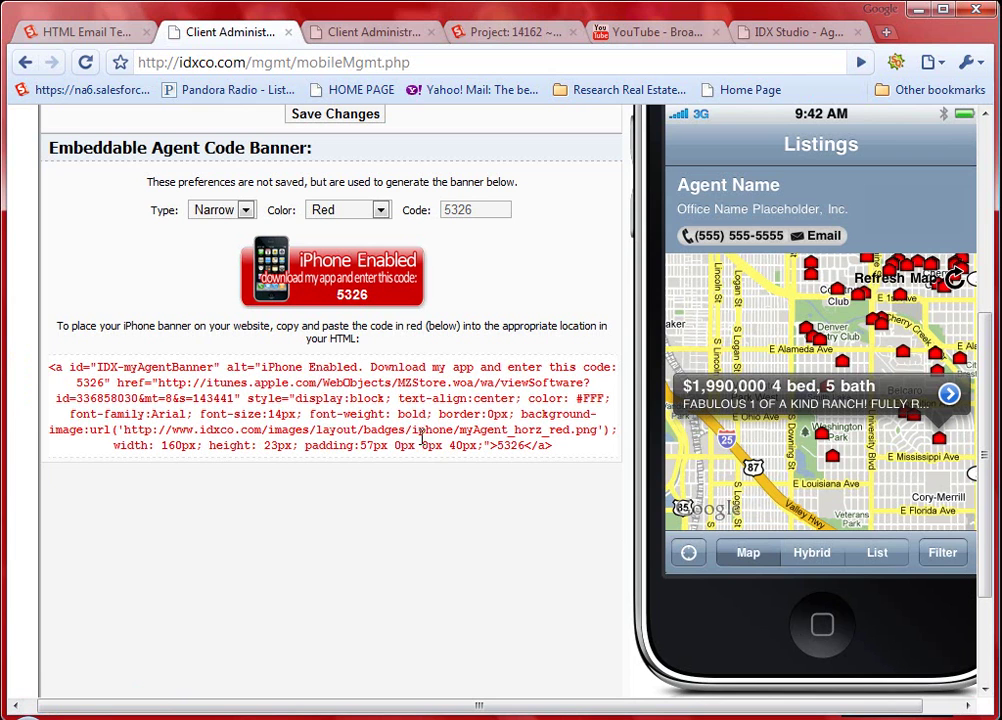
pyautogui.scroll(1, 396, 467)
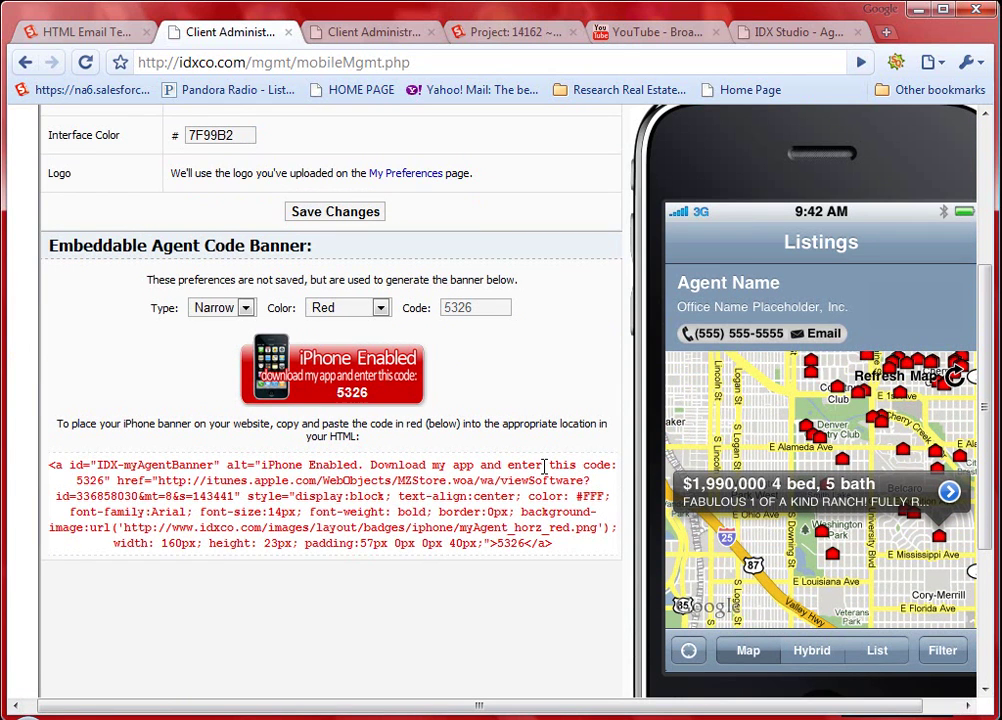
pyautogui.scroll(1, 538, 468)
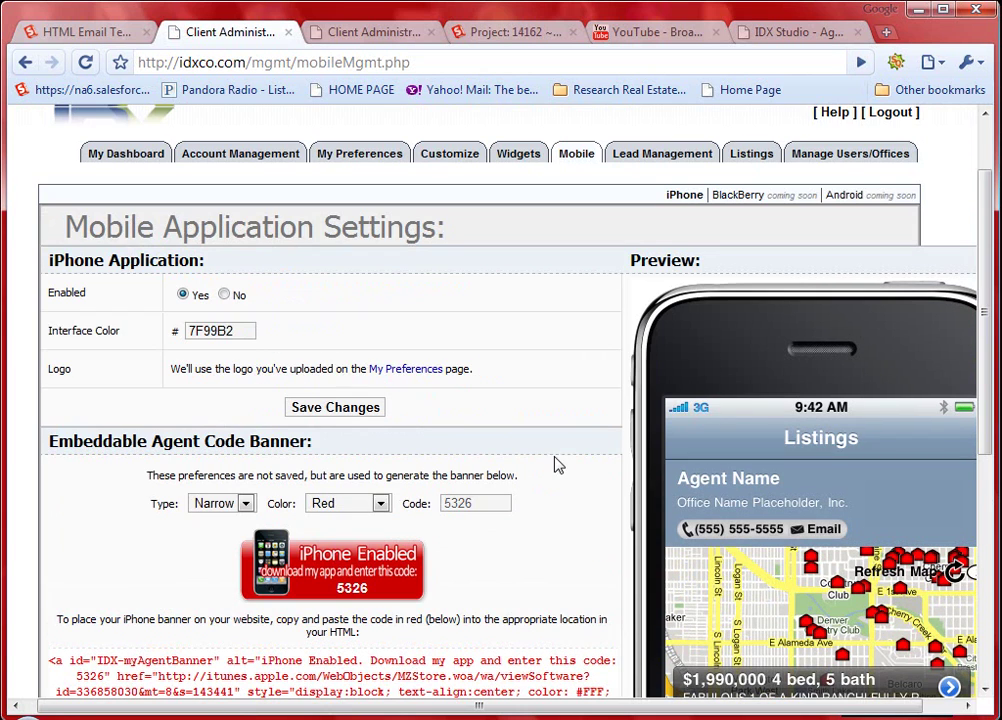
pyautogui.scroll(1, 555, 462)
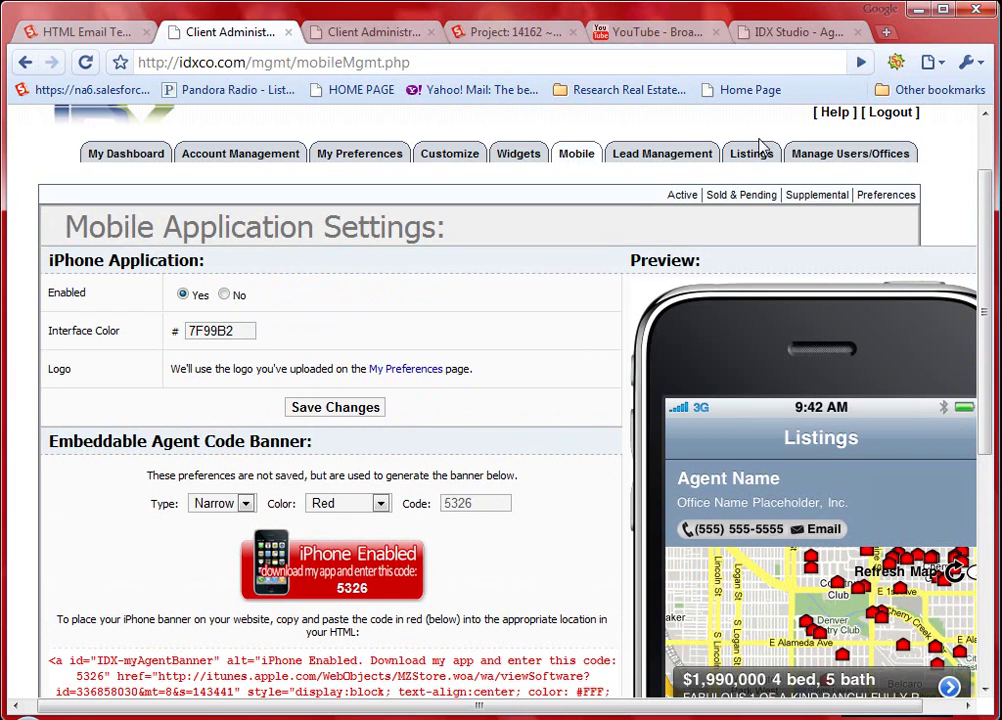
# From the 58-user Manage Users/Offices list, open the first agent's bio and browse its featured listings.
pyautogui.click(806, 160)
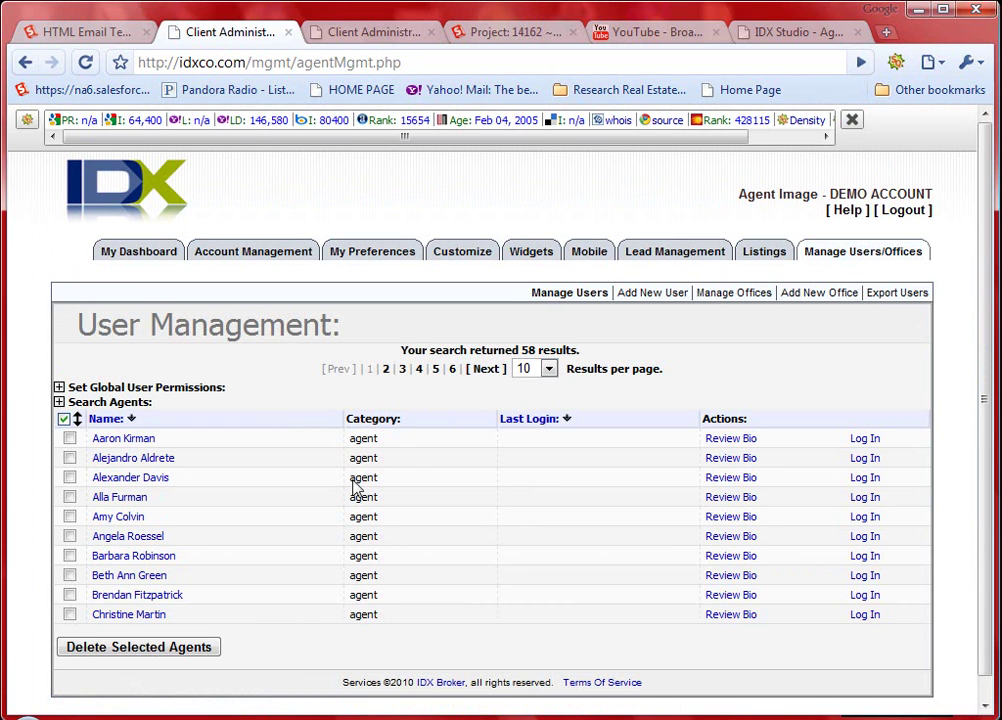
pyautogui.click(731, 440)
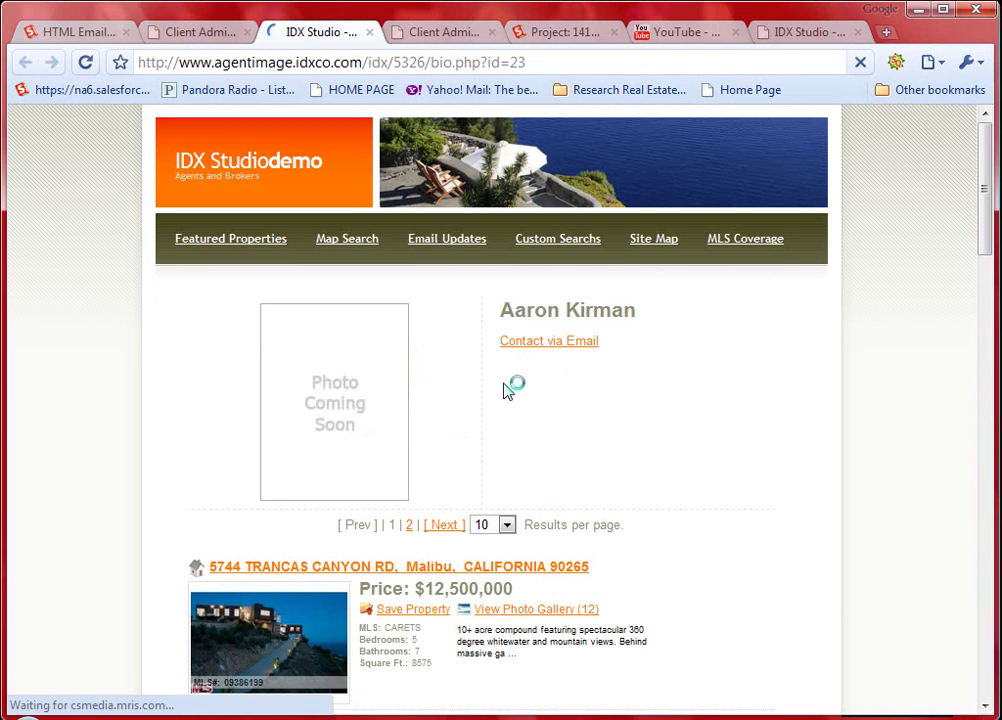
pyautogui.scroll(-1, 420, 388)
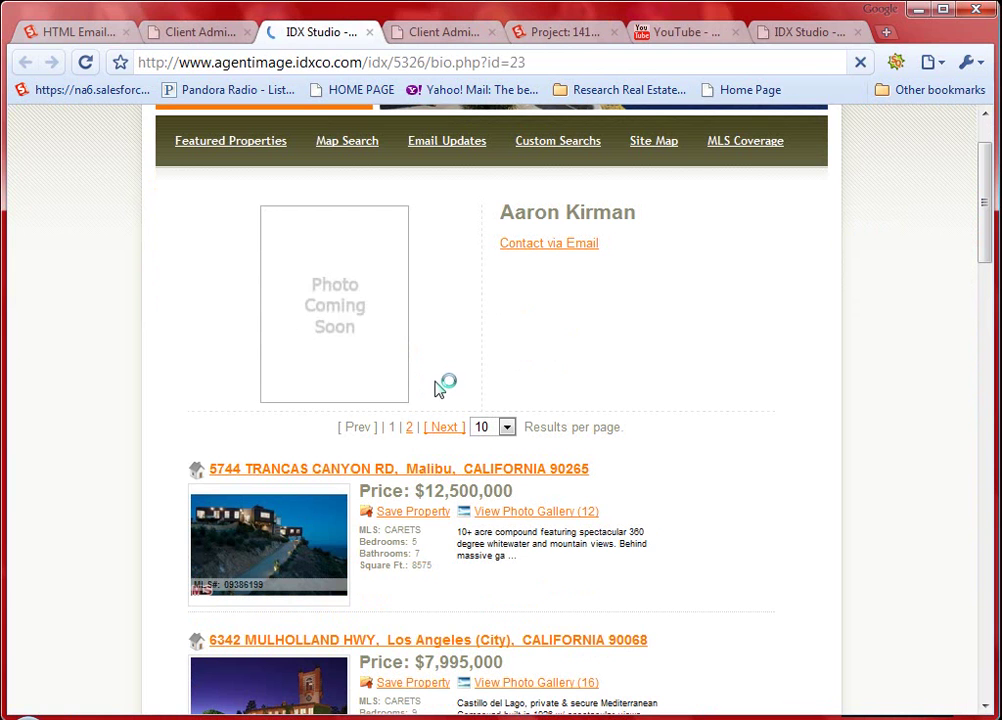
pyautogui.scroll(-2, 438, 380)
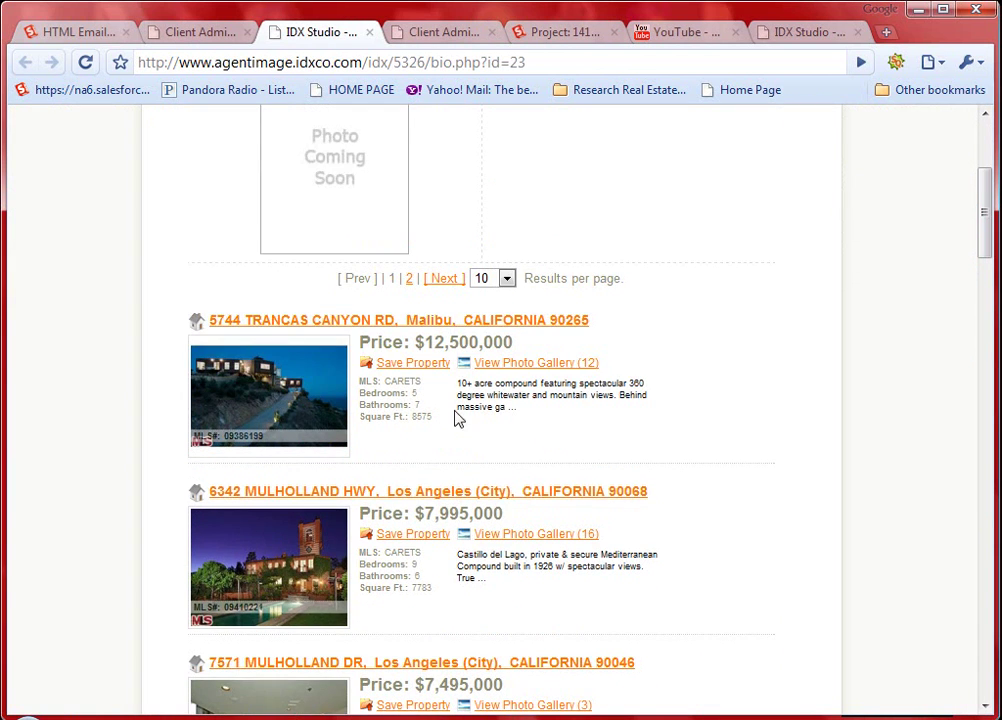
pyautogui.scroll(2, 504, 447)
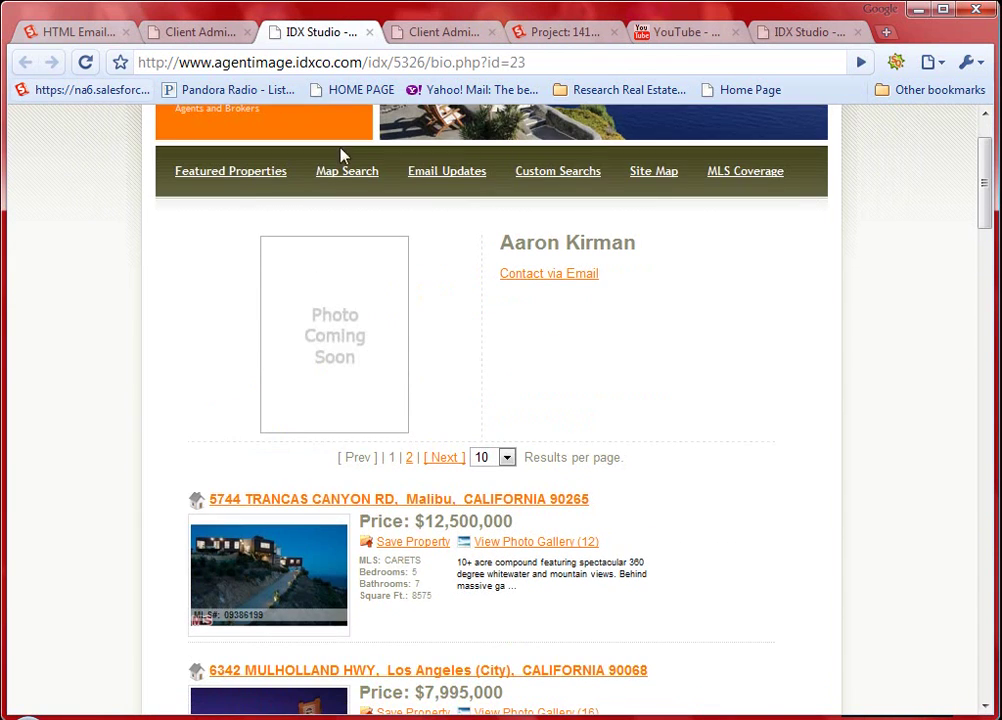
pyautogui.scroll(1, 400, 200)
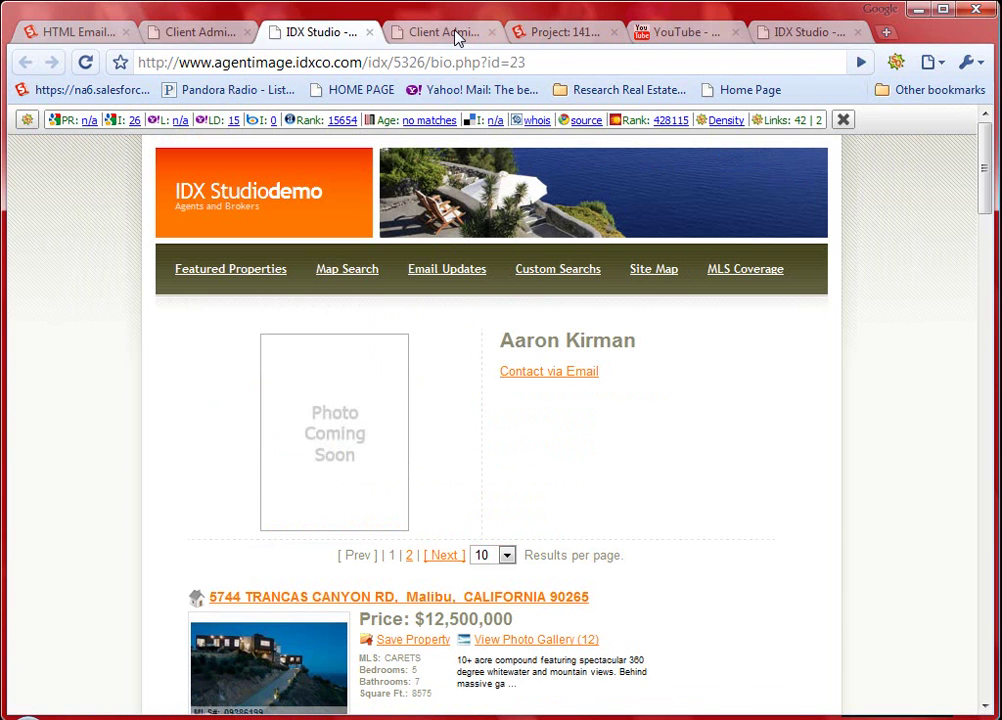
# Back in Client Admin, review the Round Robin Contact Routing settings, then return to My Dashboard.
pyautogui.hotkey('ctrl', 'Tab')
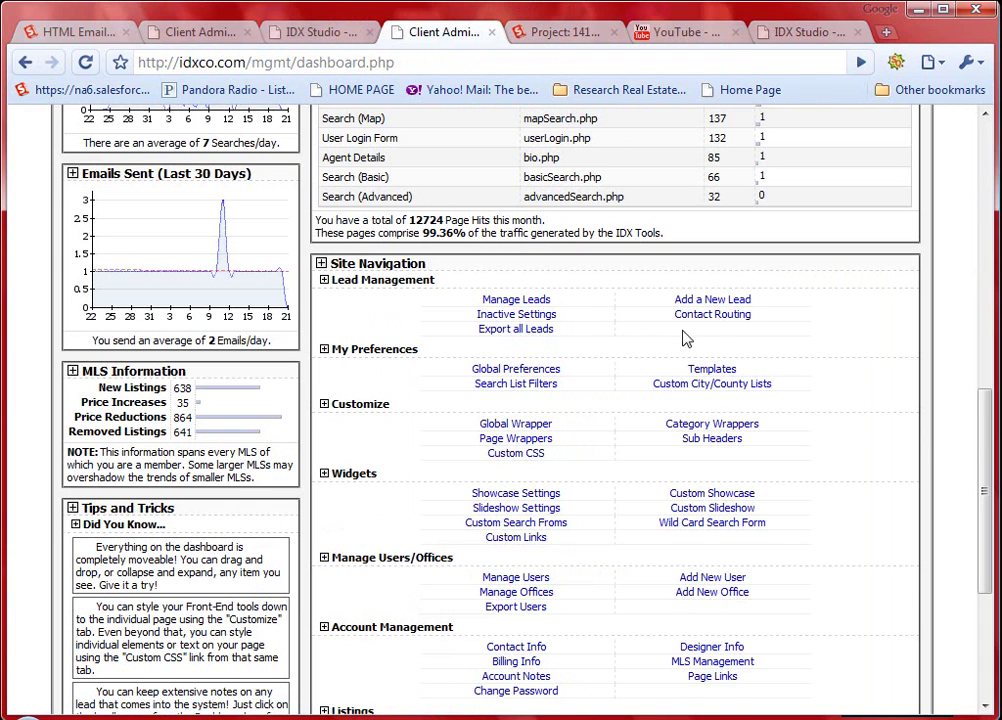
pyautogui.click(712, 314)
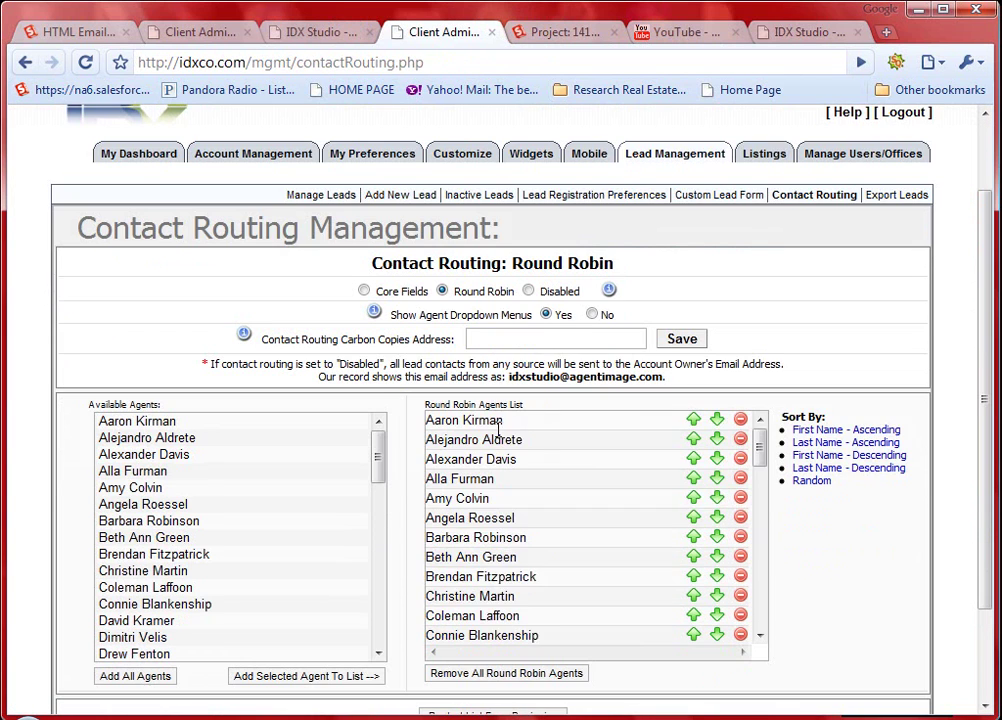
pyautogui.scroll(-2, 530, 470)
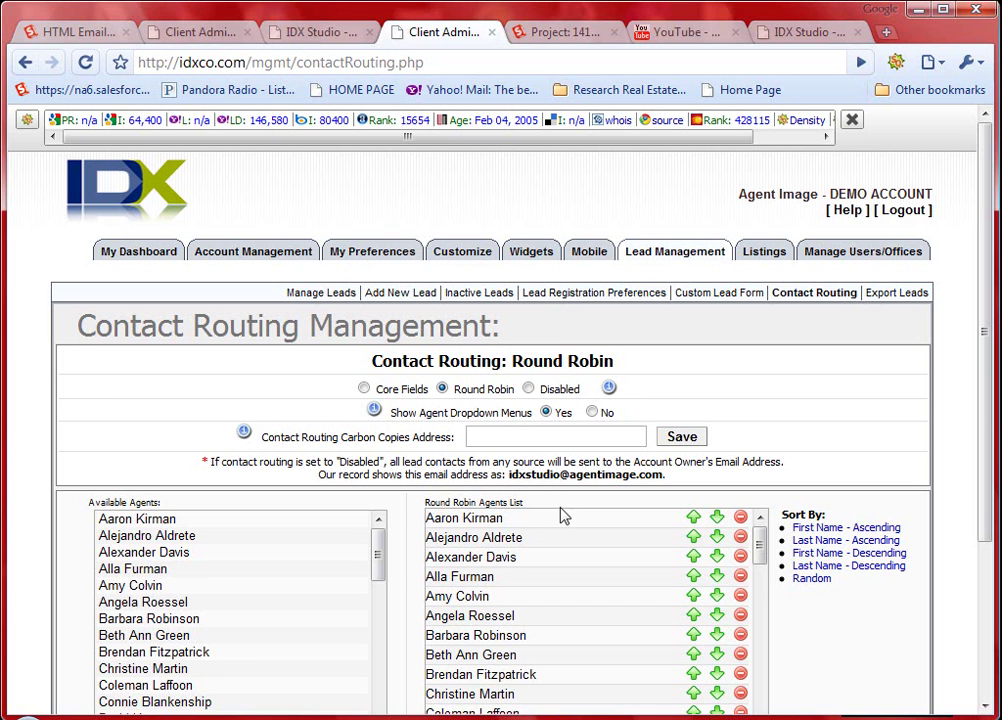
pyautogui.click(145, 251)
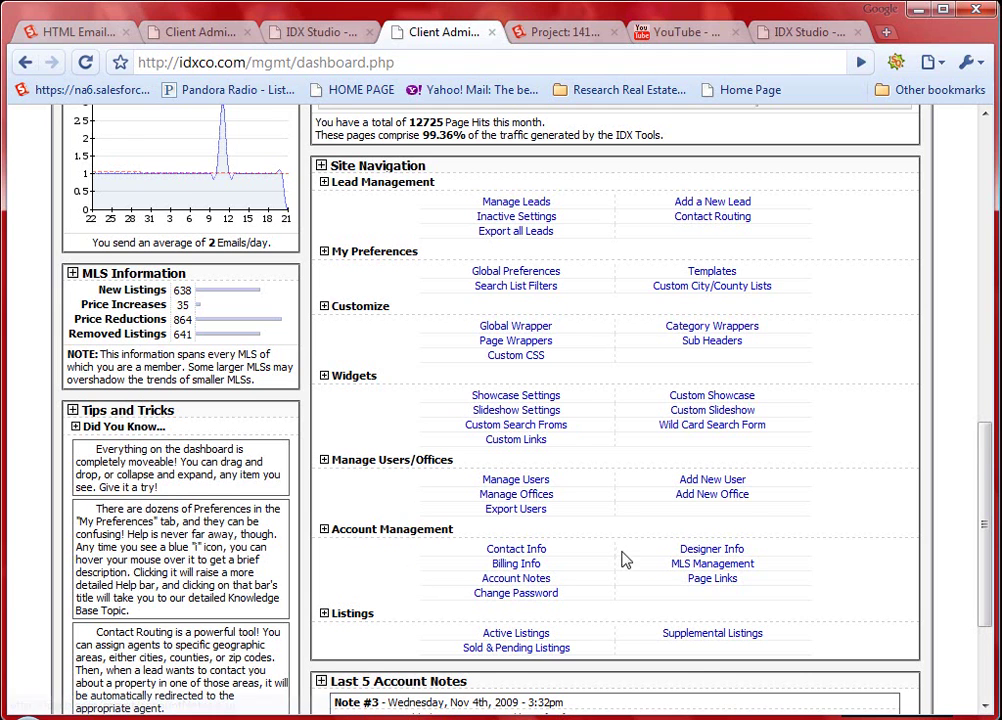
pyautogui.scroll(4, 570, 416)
pyautogui.scroll(14, 570, 416)
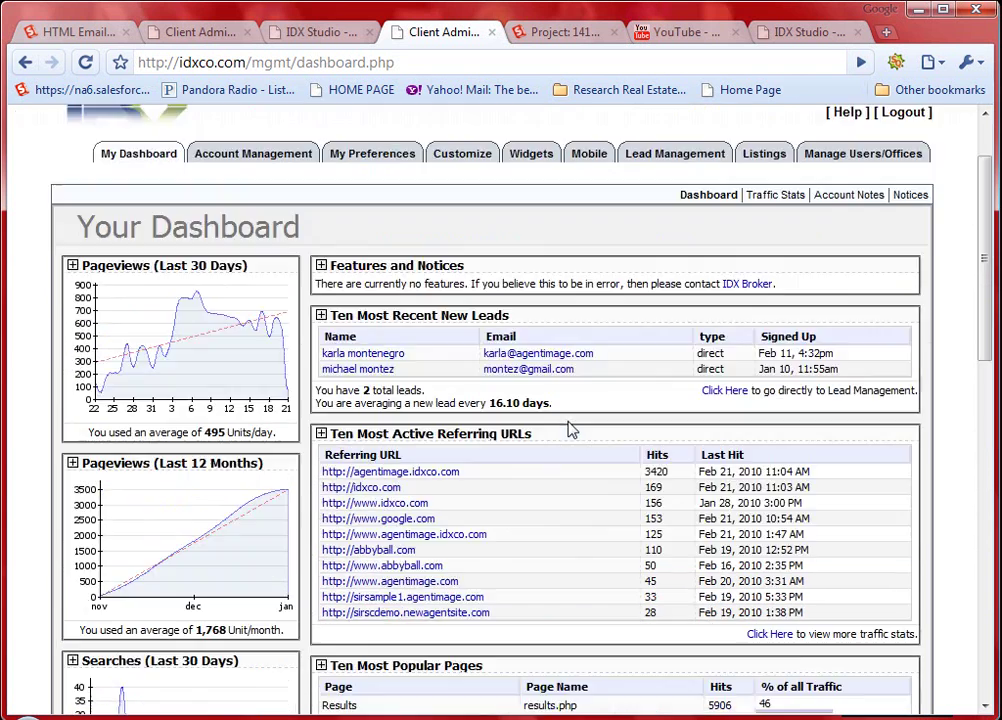